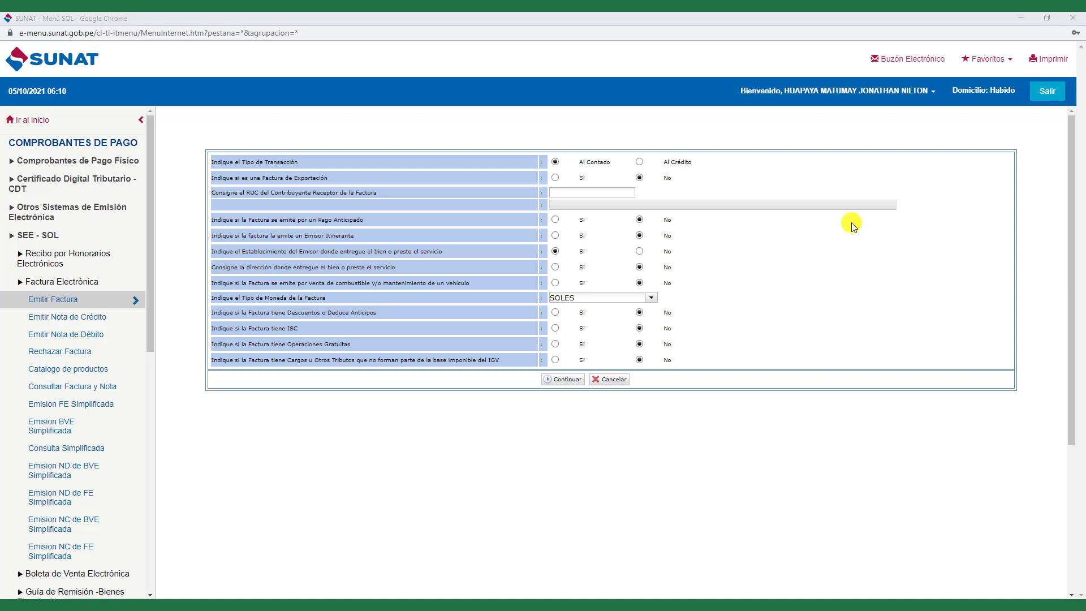
- Set the invoice's Tipo de Transacción to Al Crédito
{"action": "left_click", "coordinate": [640, 164]}
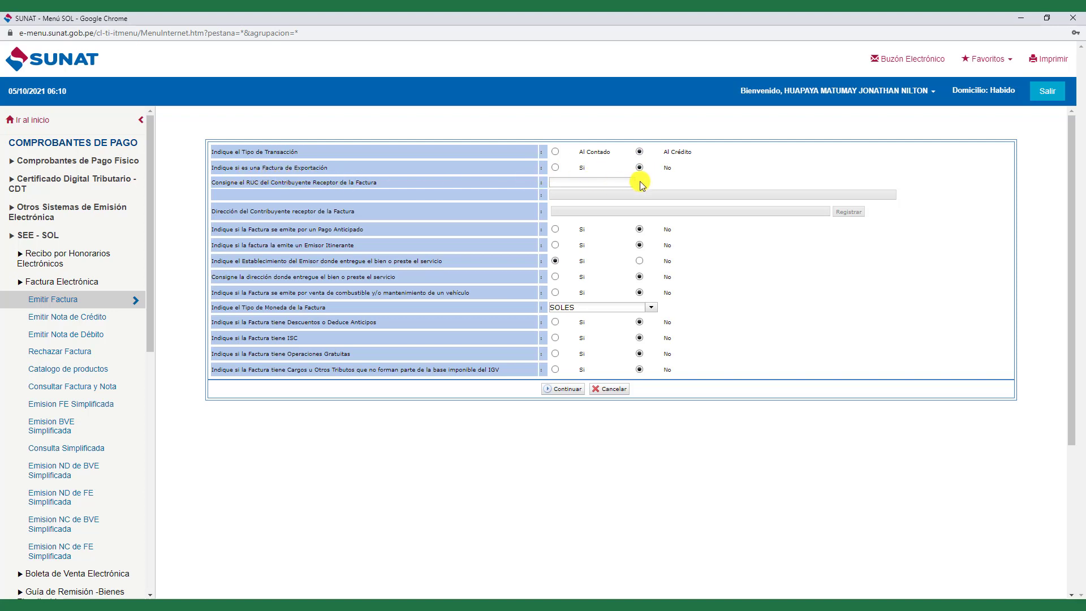
- Enter the recipient company's RUC so its name and address load
{"action": "left_click", "coordinate": [594, 181]}
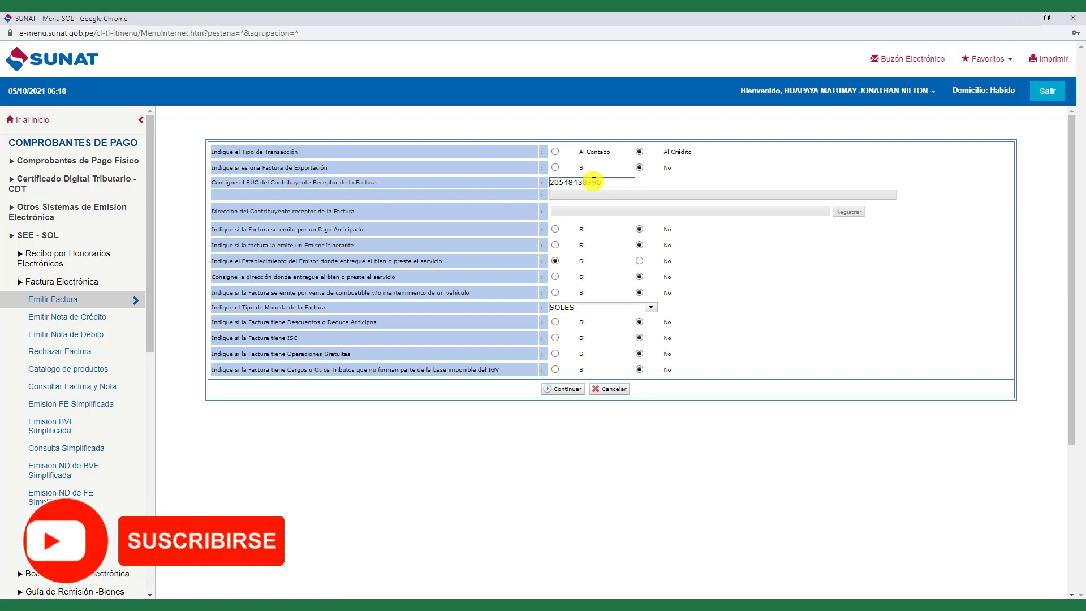
{"action": "key", "text": "Tab"}
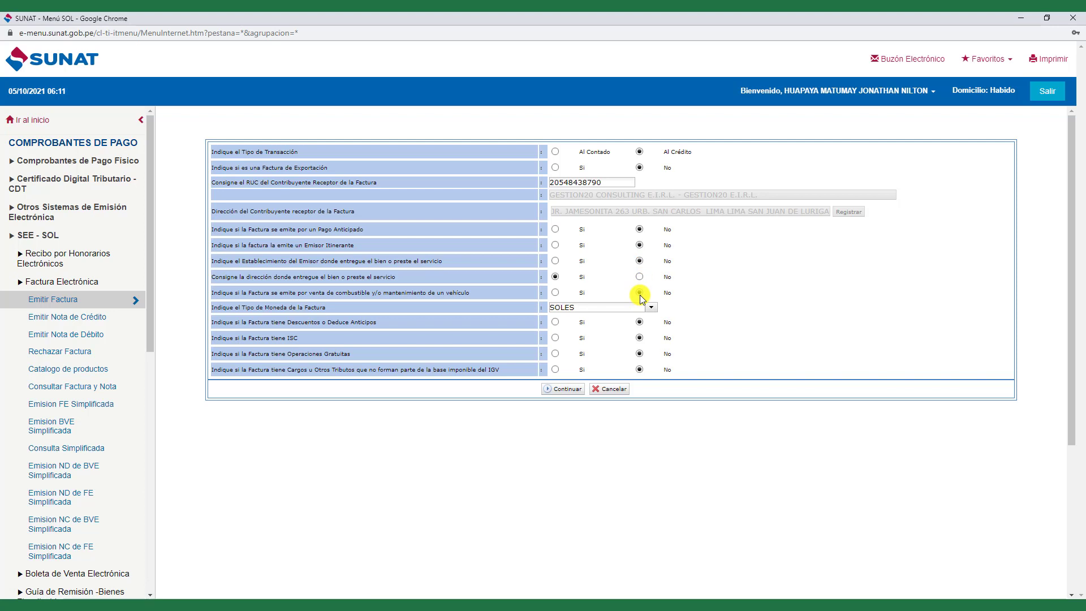
- Set combustible to No, keep SOLES as currency, and continue to the items page
{"action": "left_click", "coordinate": [640, 292]}
{"action": "left_click", "coordinate": [651, 308]}
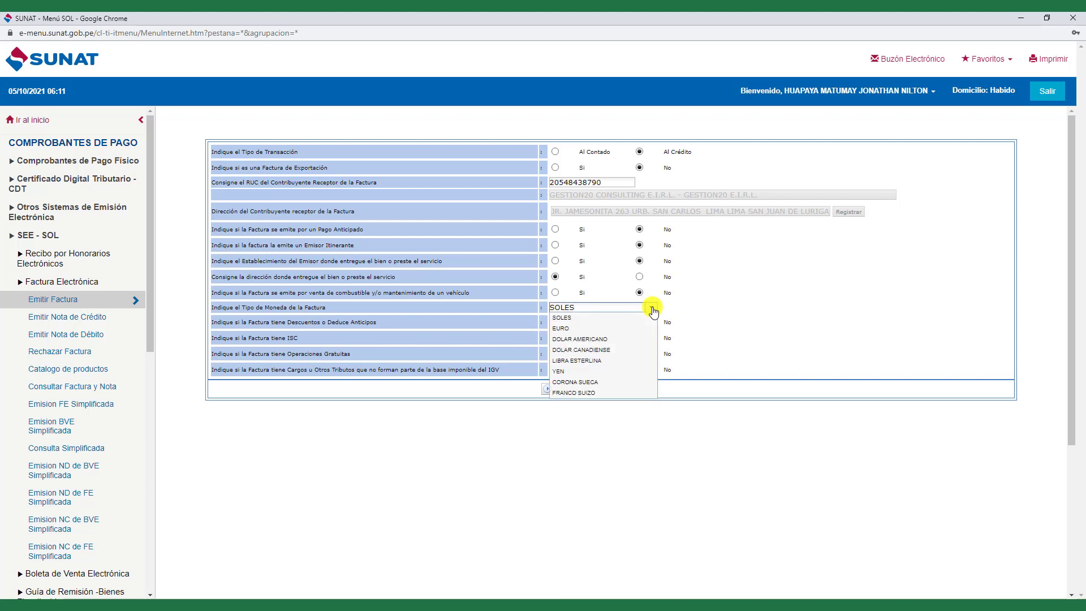
{"action": "left_click", "coordinate": [652, 308]}
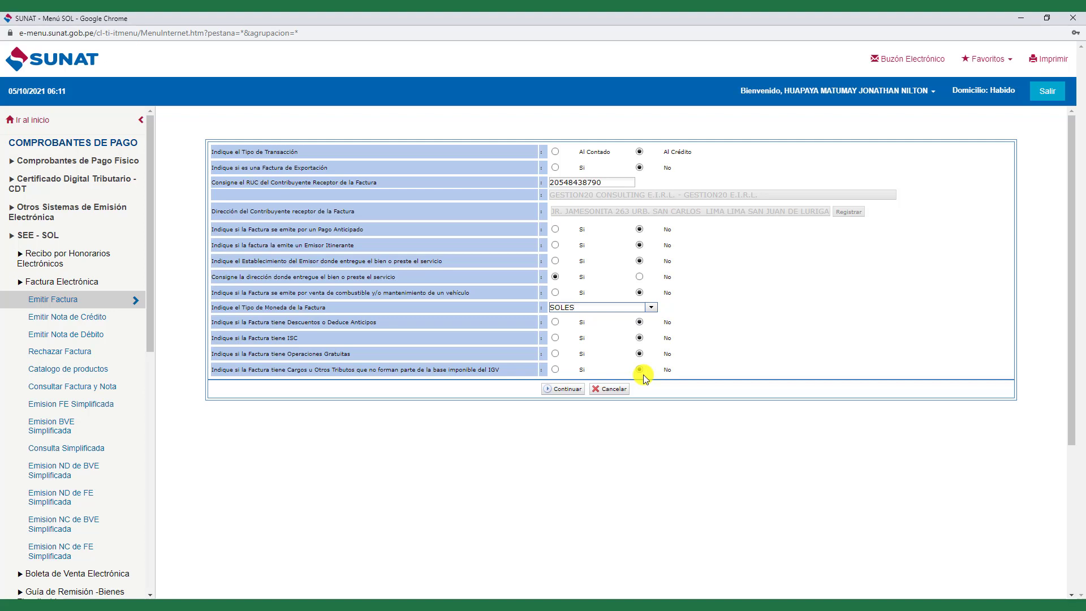
{"action": "left_click", "coordinate": [565, 389]}
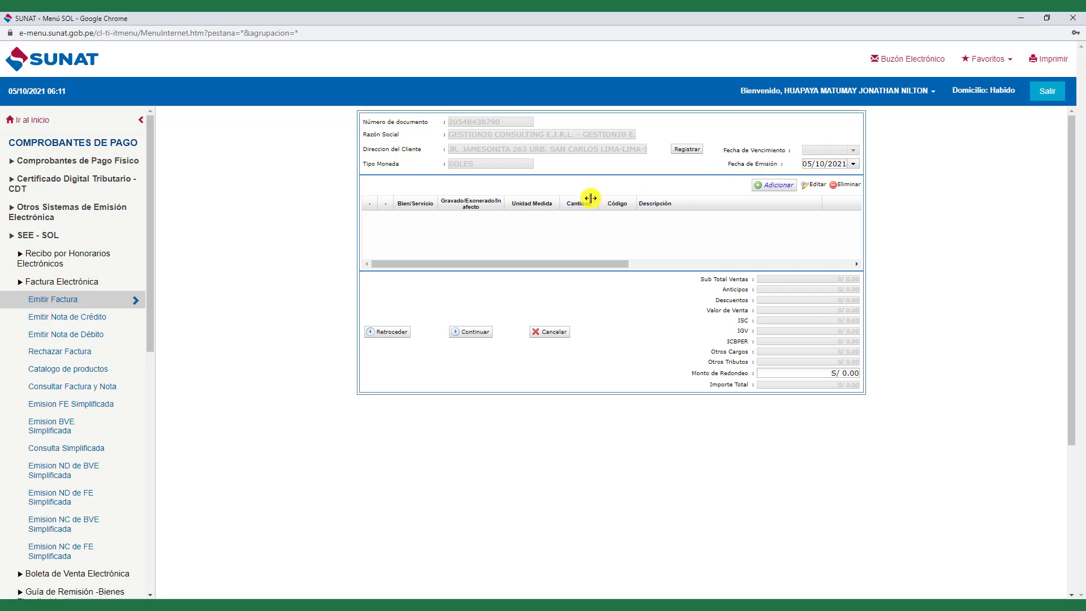
- Add a service line 'ASESORIA DEL MES OCTUBRE' with a unit value of 500
{"action": "left_click", "coordinate": [769, 185]}
{"action": "left_click", "coordinate": [485, 233]}
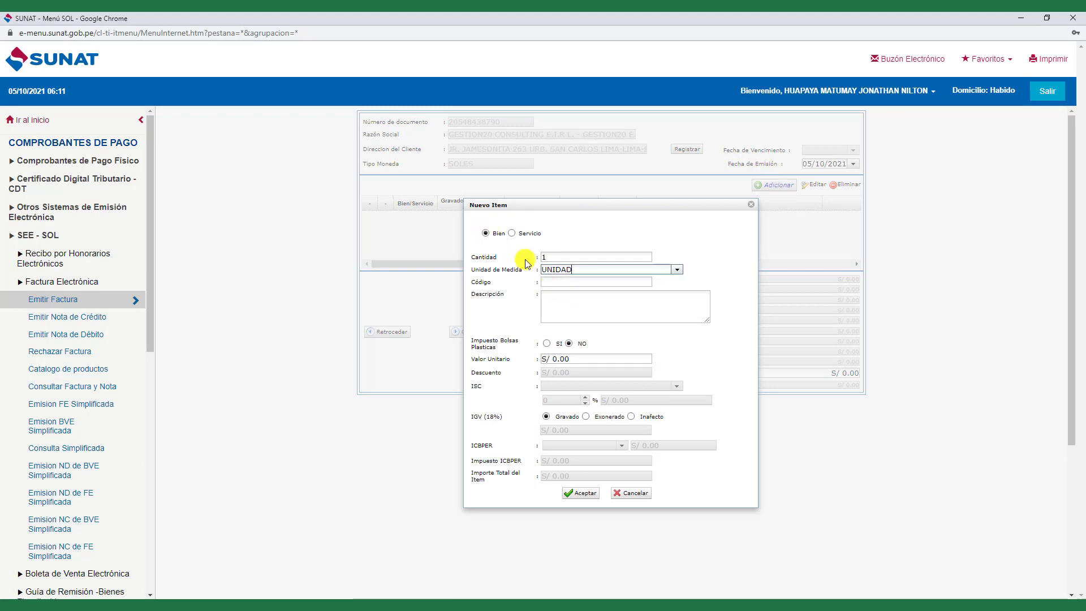
{"action": "left_click", "coordinate": [512, 233]}
{"action": "left_click", "coordinate": [569, 299]}
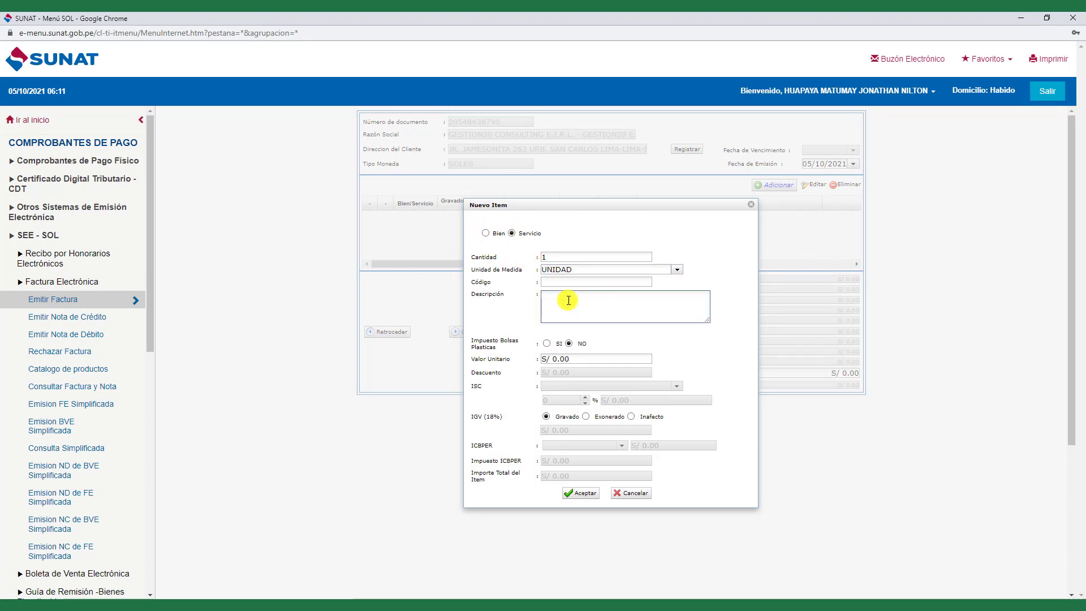
{"action": "type", "text": "asesor"}
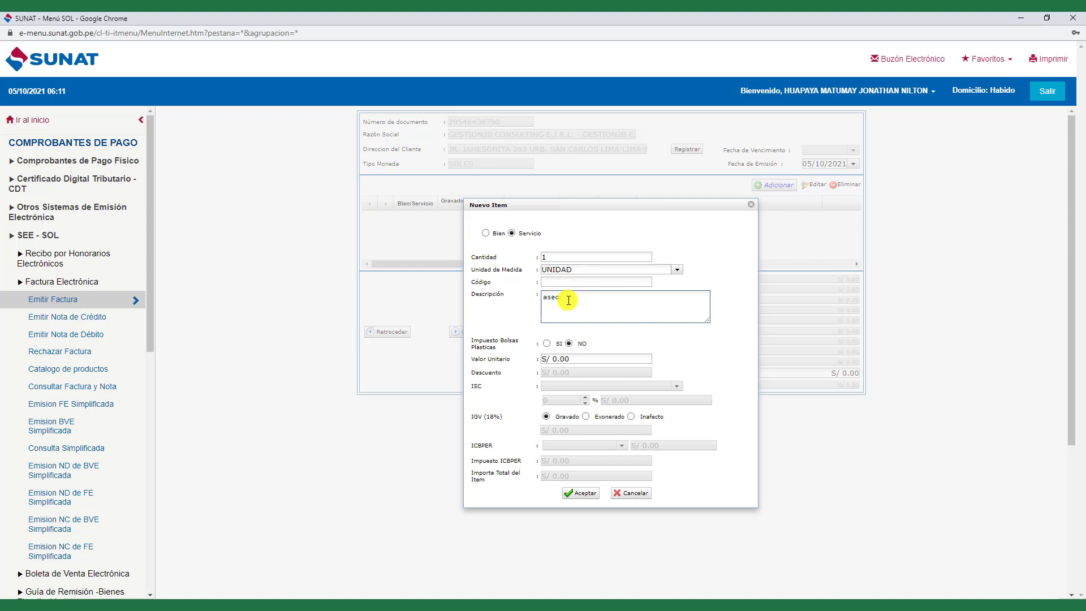
{"action": "type", "text": "ria del mes octubre"}
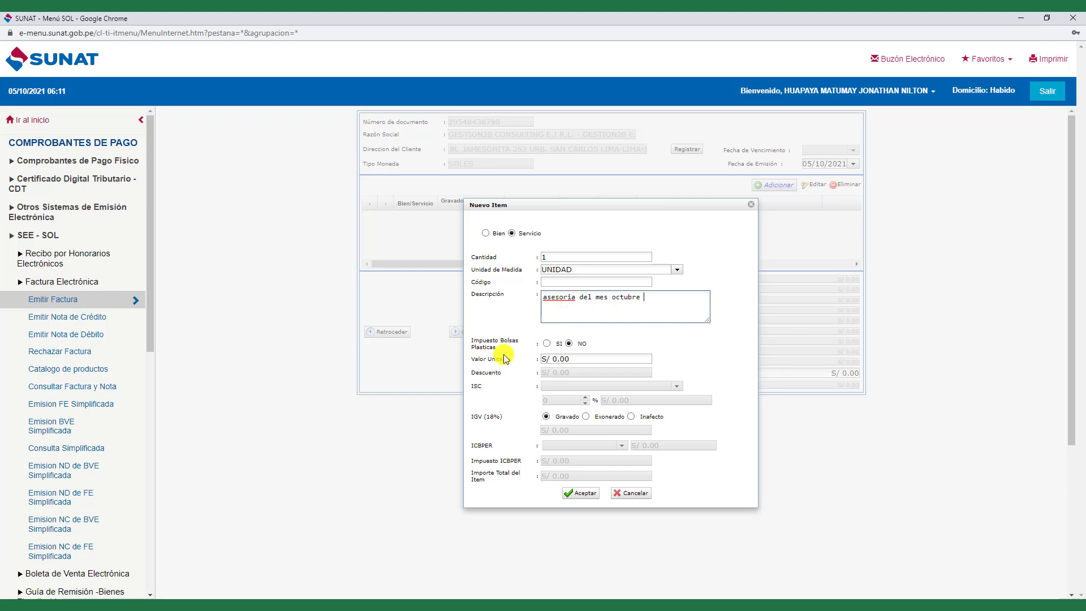
{"action": "left_click", "coordinate": [558, 359]}
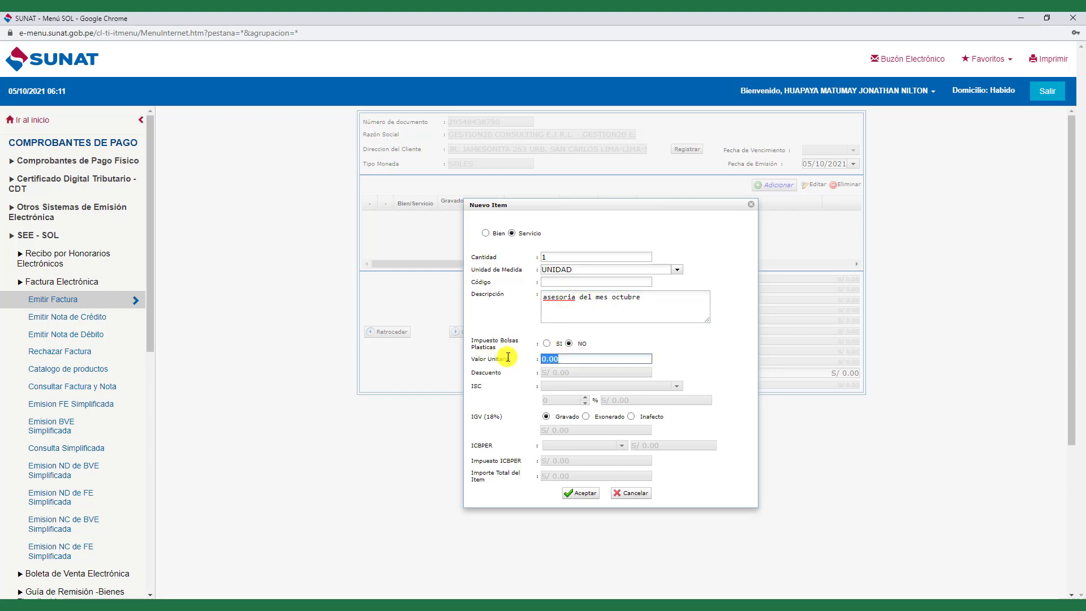
{"action": "type", "text": "500"}
{"action": "key", "text": "Tab"}
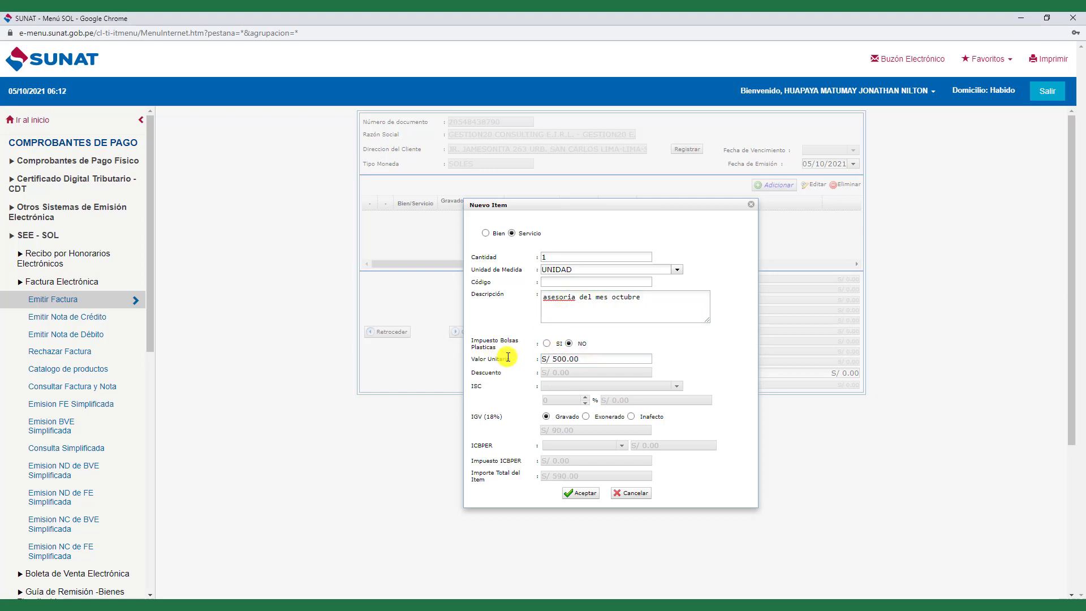
{"action": "left_click", "coordinate": [582, 493]}
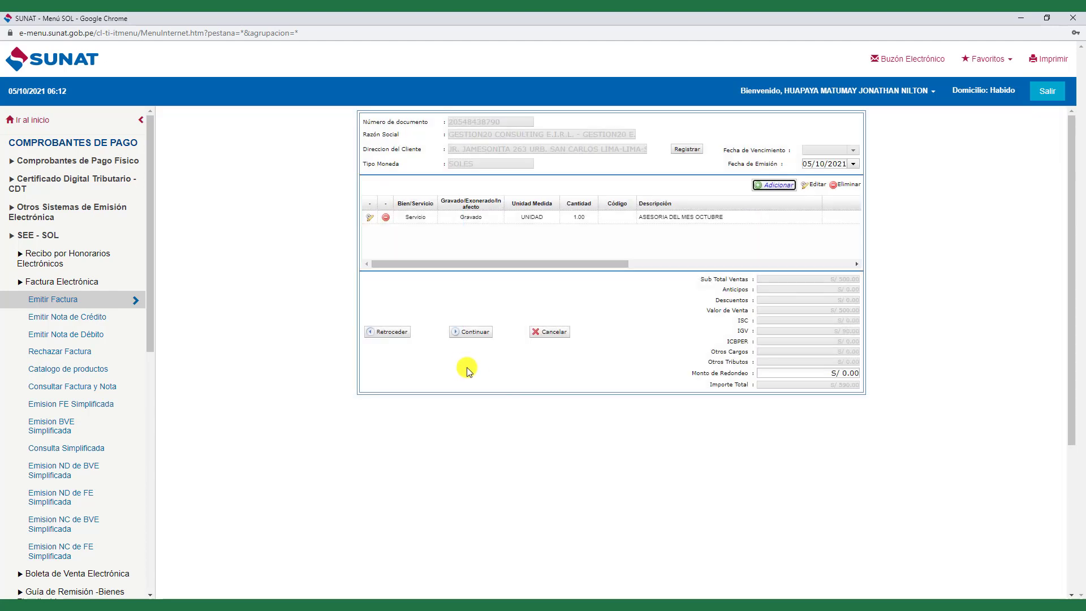
- Enter the observation 'DEPOSITAR EN CUENTA BCP', leave related documents empty, and open the credit information
{"action": "left_click", "coordinate": [470, 336]}
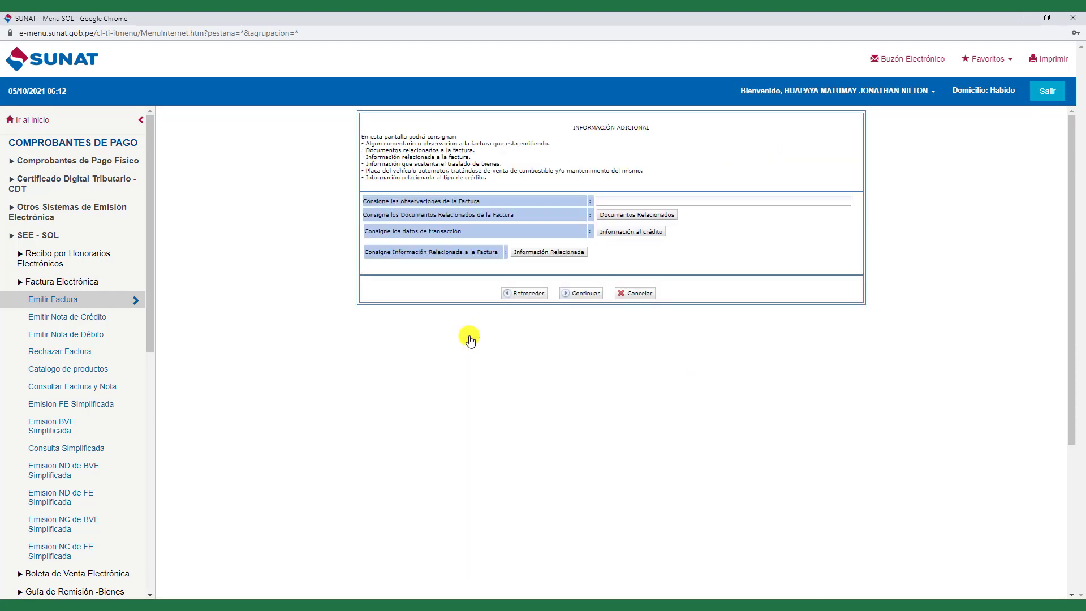
{"action": "left_click", "coordinate": [611, 201]}
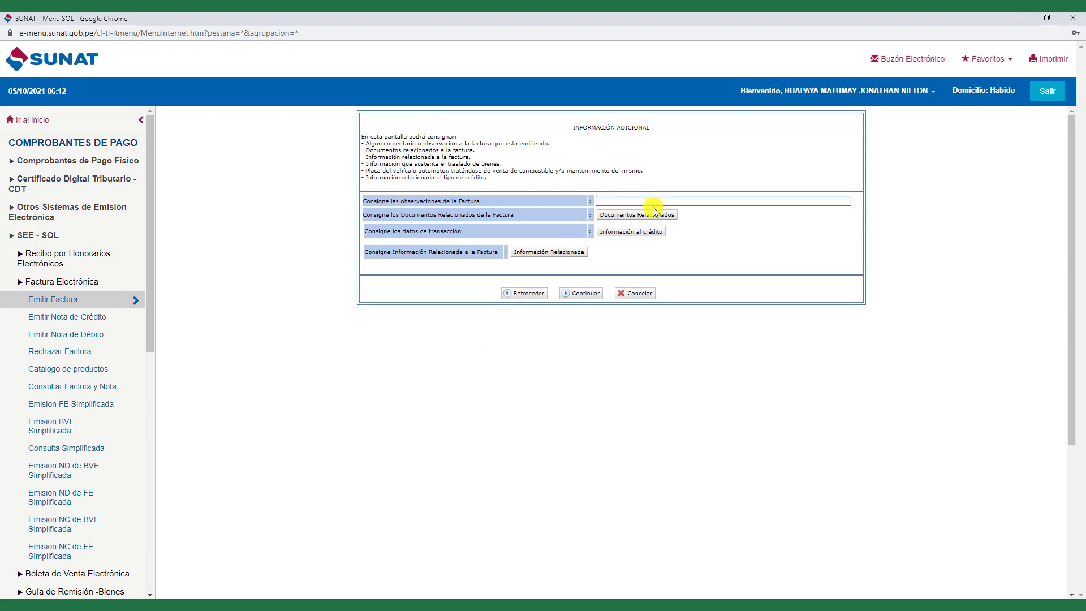
{"action": "type", "text": "depositar en cuenta bcp"}
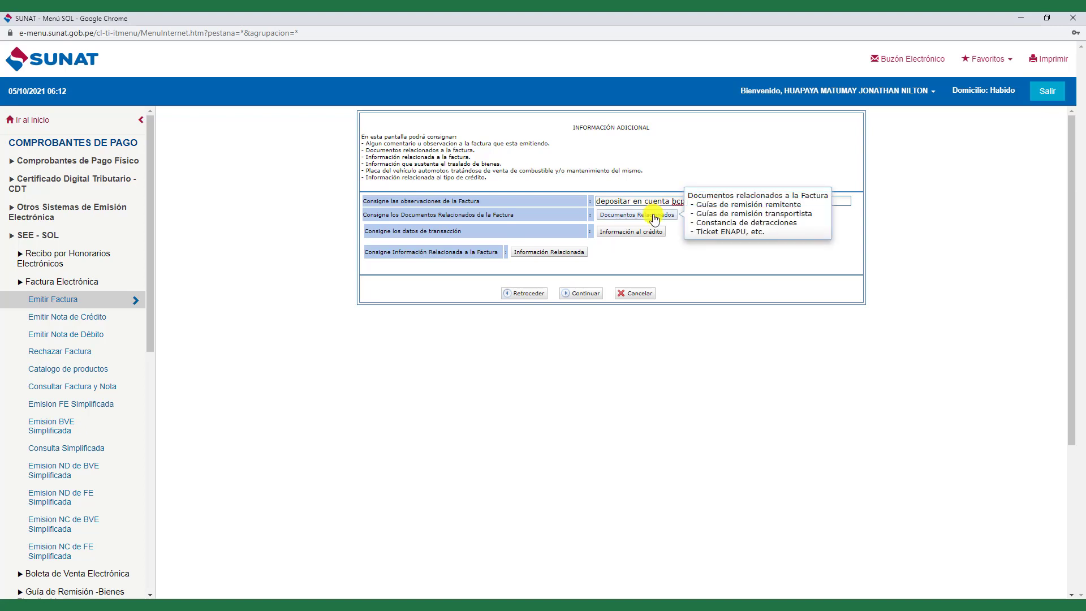
{"action": "left_click", "coordinate": [653, 215]}
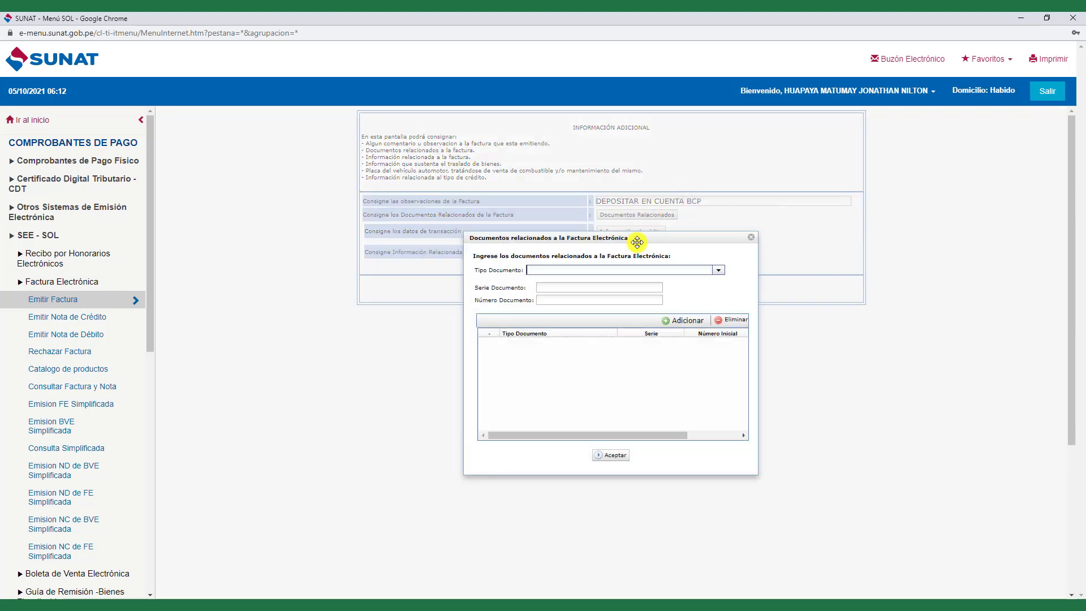
{"action": "left_click", "coordinate": [751, 240]}
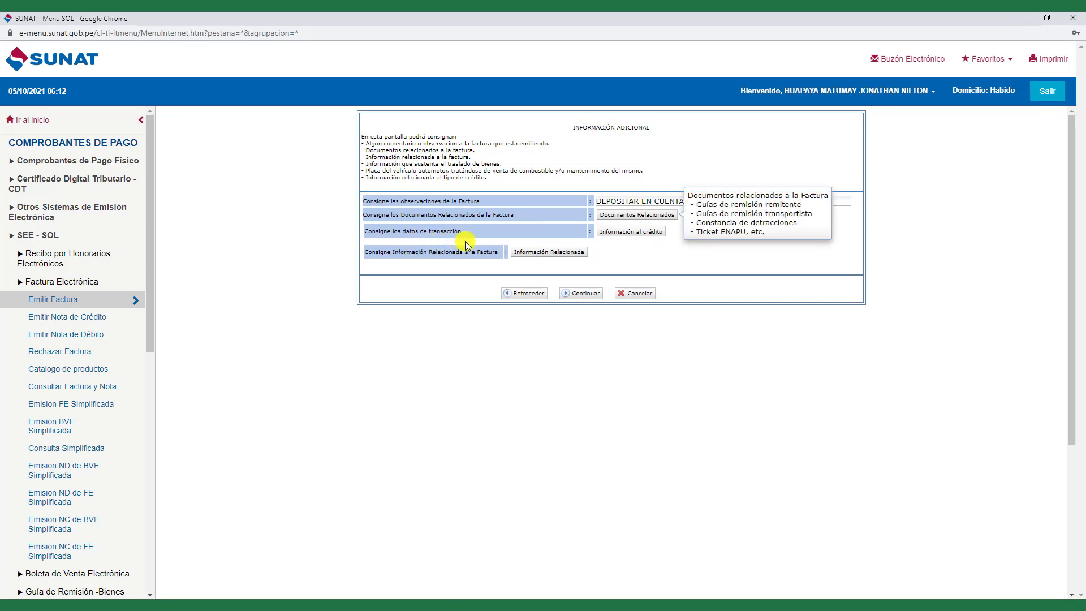
{"action": "left_click", "coordinate": [639, 232]}
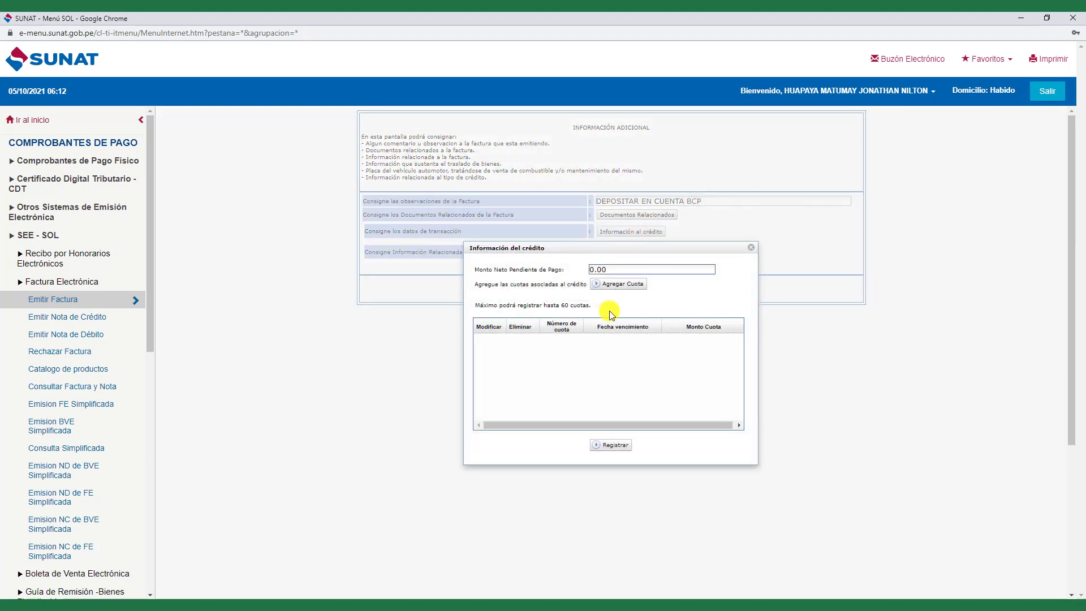
- Set pending amount to 500, add a trial 500.00 installment due 31/10/2021, then delete it
{"action": "left_click_drag", "start_coordinate": [613, 270], "coordinate": [546, 270]}
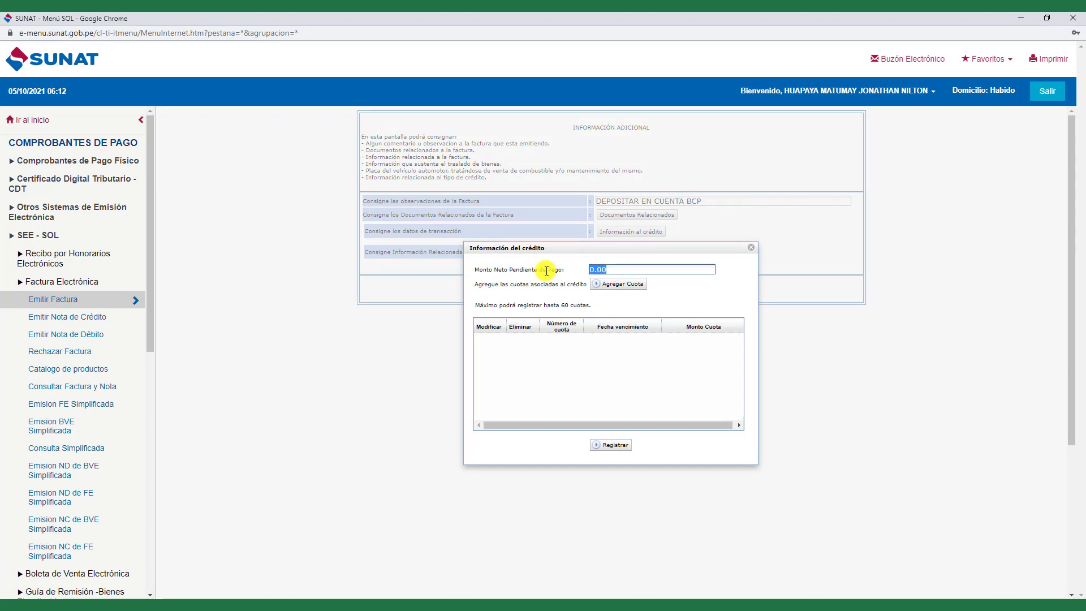
{"action": "type", "text": "500"}
{"action": "left_click", "coordinate": [616, 287]}
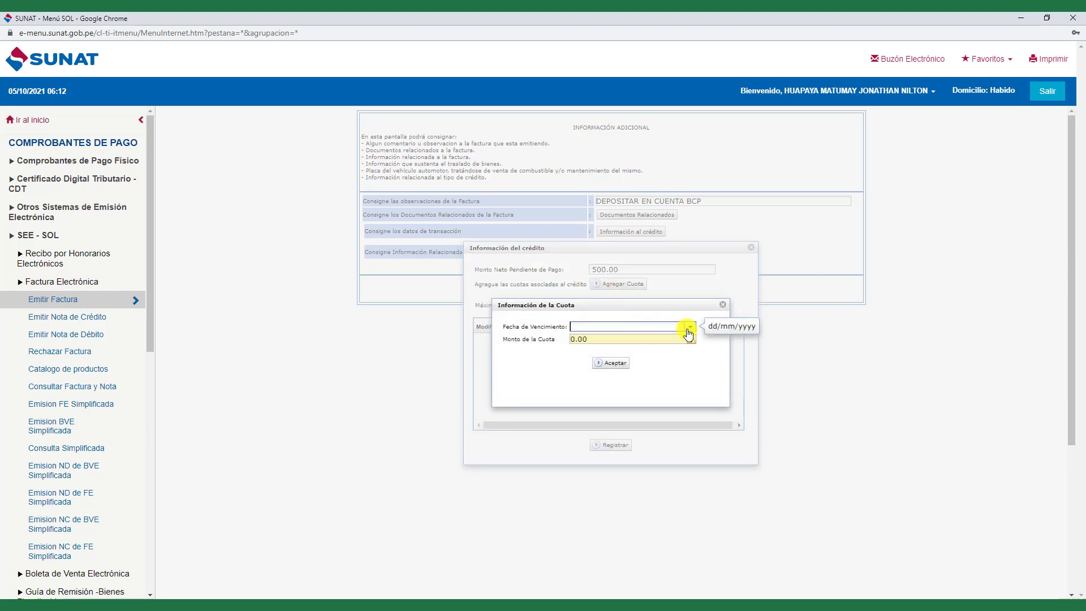
{"action": "left_click", "coordinate": [689, 327]}
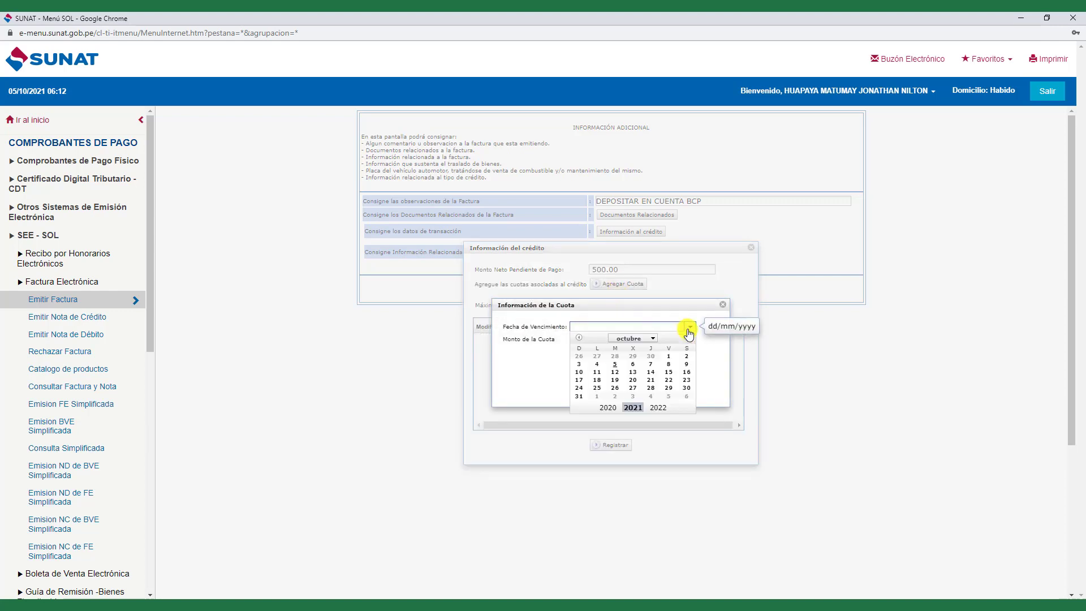
{"action": "left_click", "coordinate": [579, 397]}
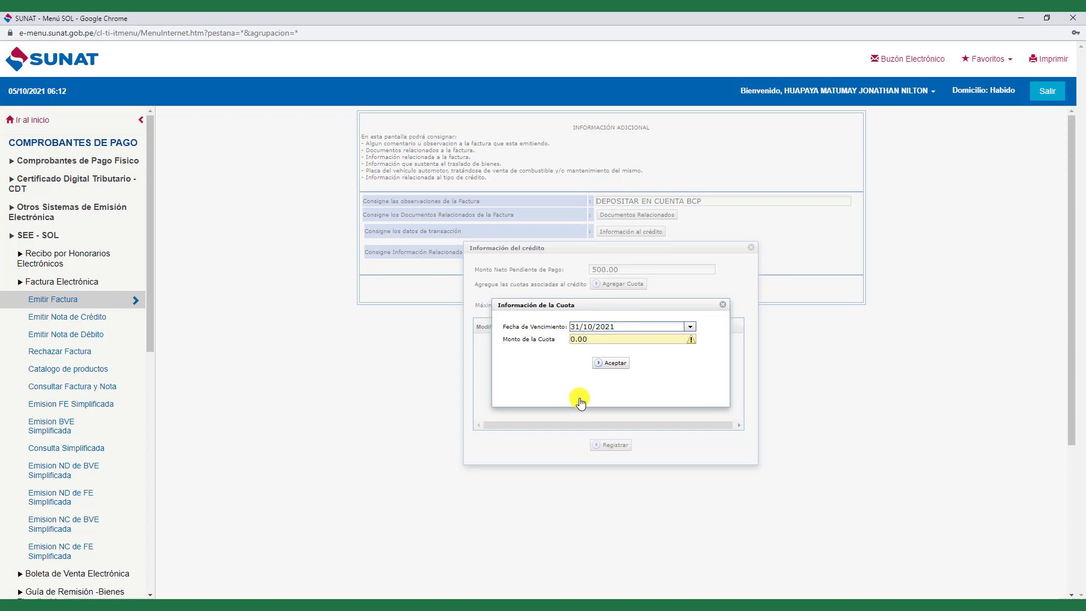
{"action": "left_click", "coordinate": [582, 339]}
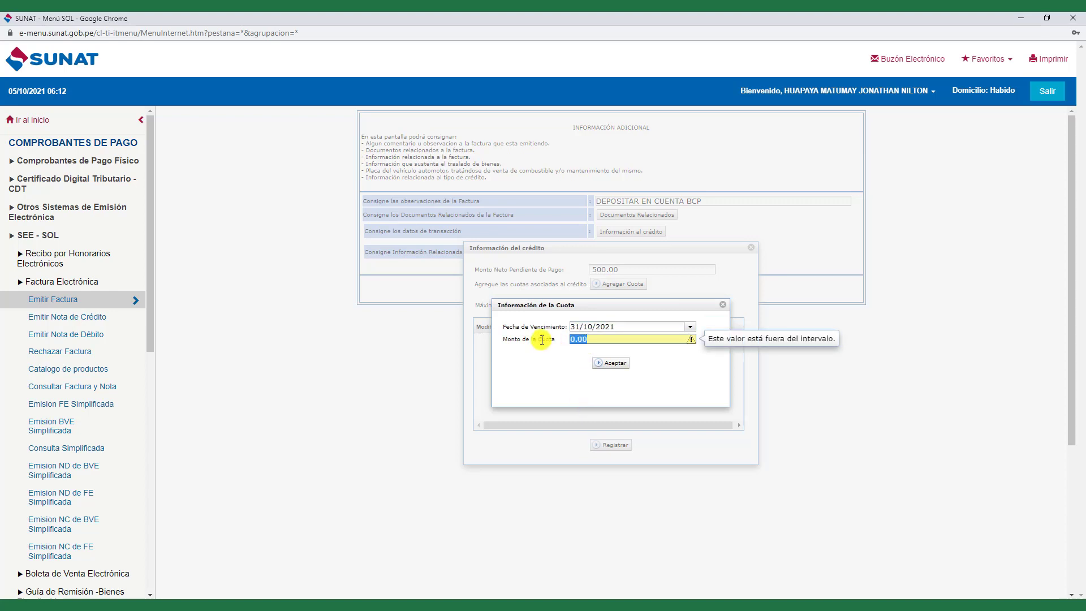
{"action": "type", "text": "500"}
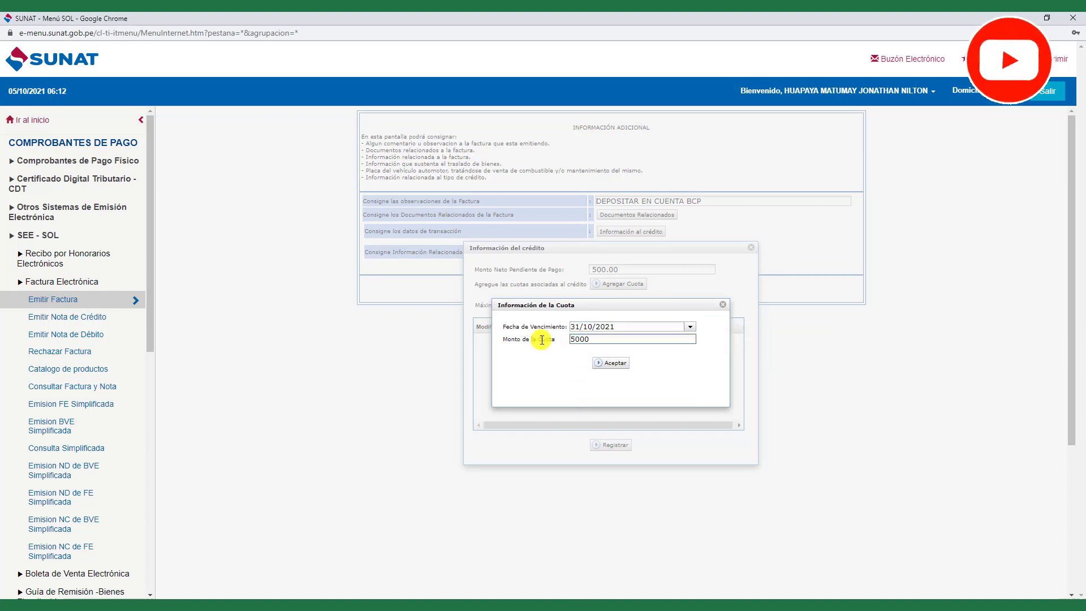
{"action": "type", "text": ".00"}
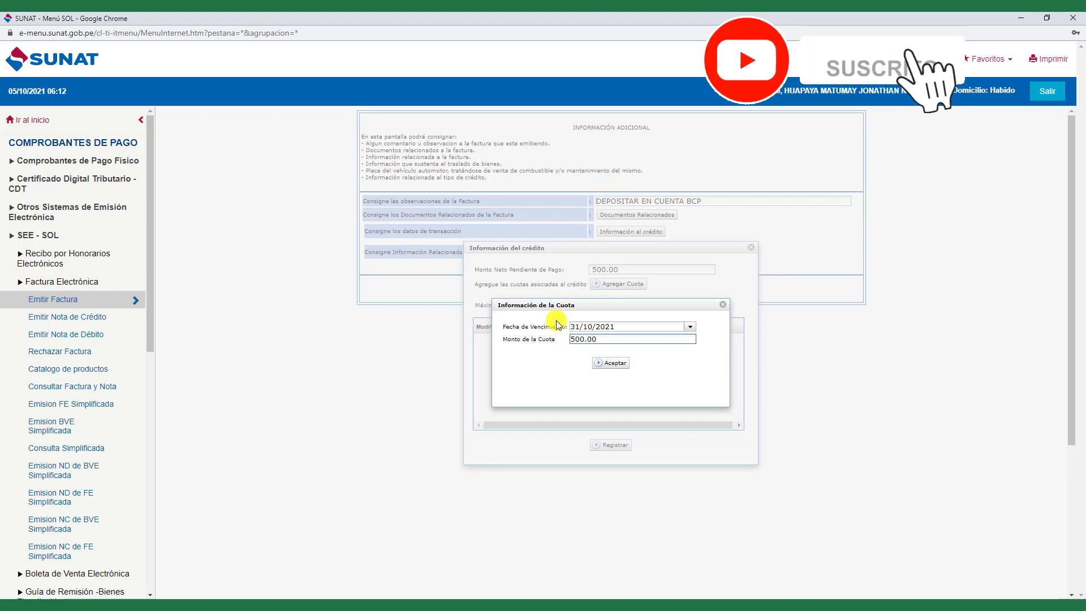
{"action": "left_click", "coordinate": [617, 364]}
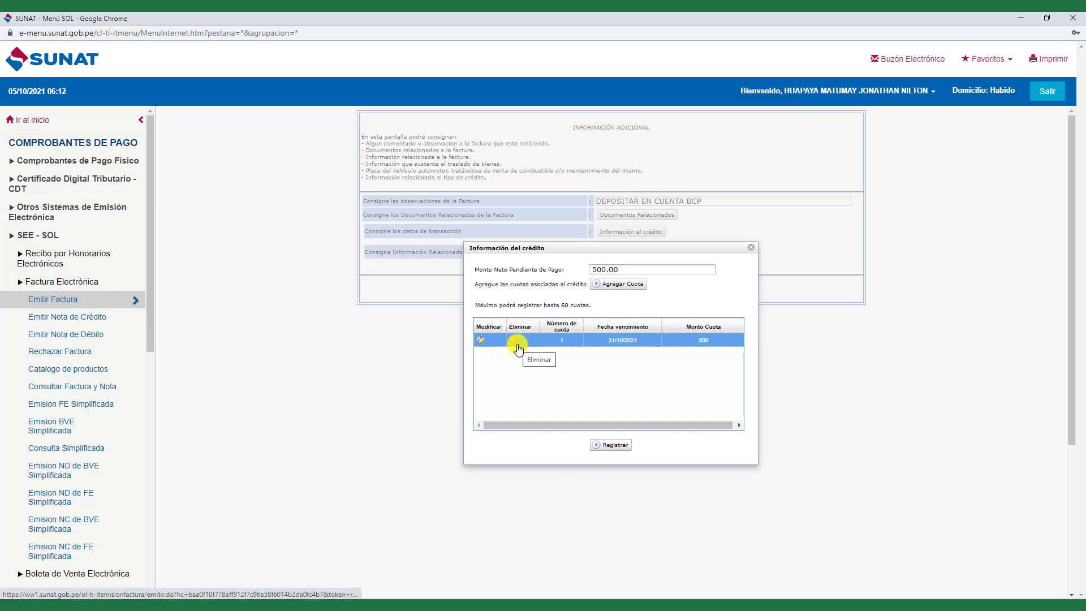
{"action": "left_click", "coordinate": [518, 343]}
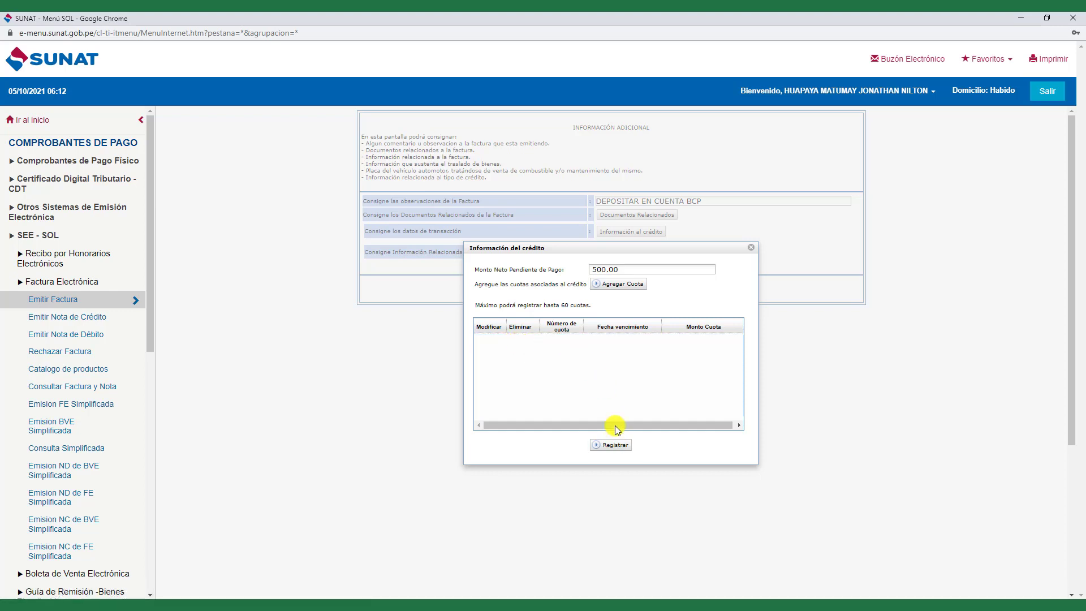
{"action": "left_click", "coordinate": [614, 286]}
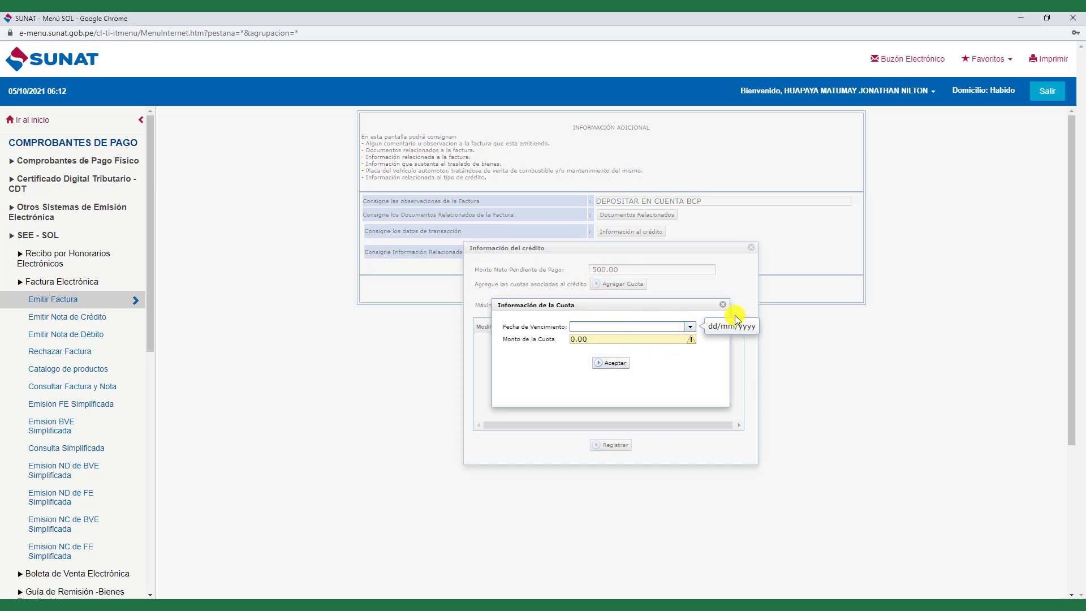
- Close the Información de la Cuota dialog without saving an installment
{"action": "left_click", "coordinate": [722, 305]}
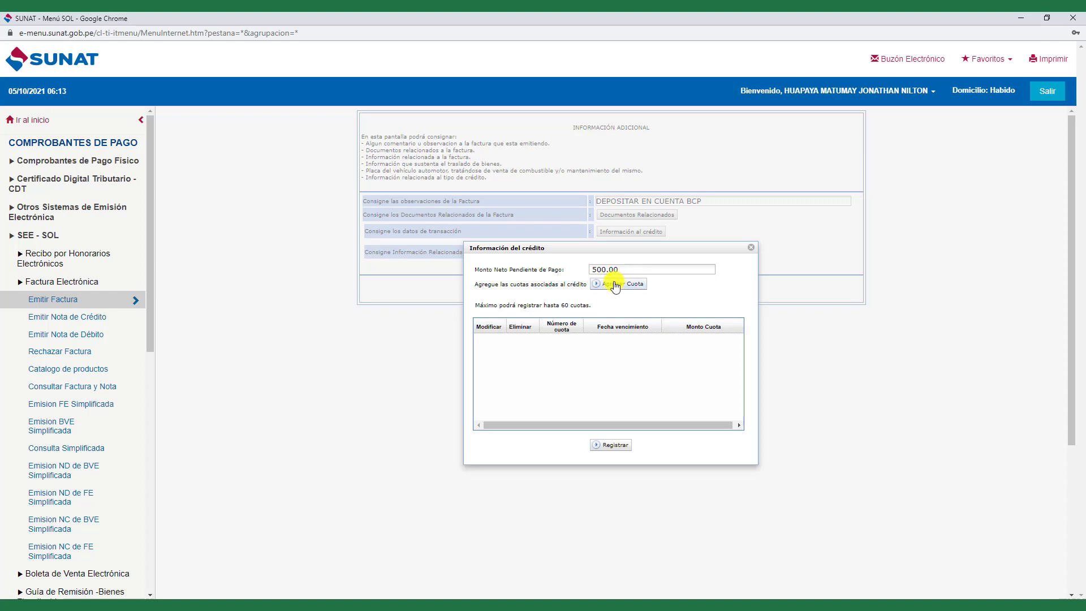
- Add a first installment of 250.00 due 31/10/2021
{"action": "left_click", "coordinate": [615, 285]}
{"action": "left_click", "coordinate": [692, 328]}
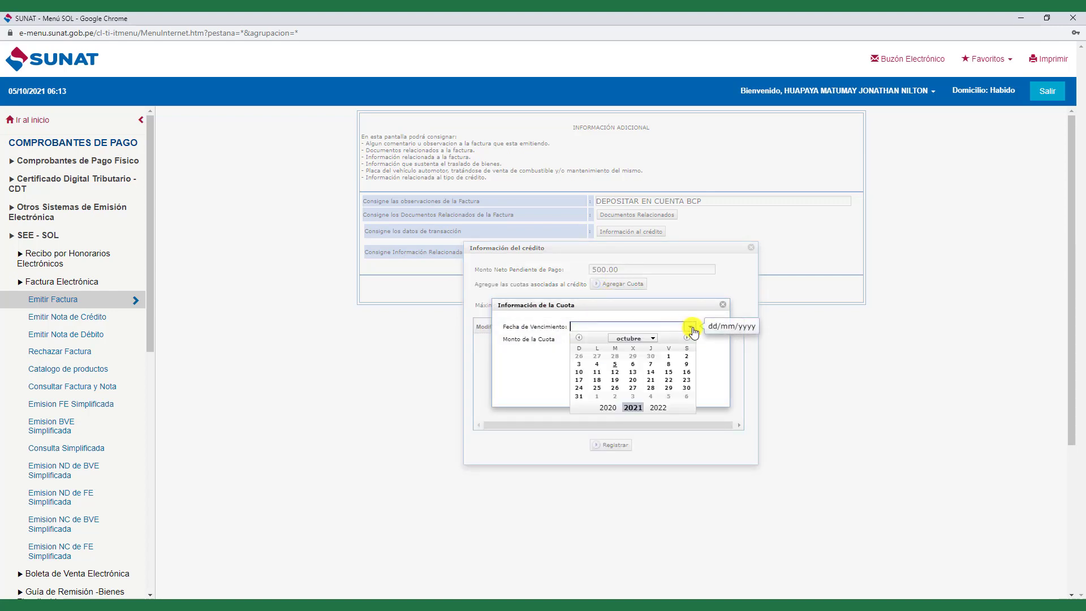
{"action": "left_click", "coordinate": [578, 396]}
{"action": "left_click", "coordinate": [592, 338]}
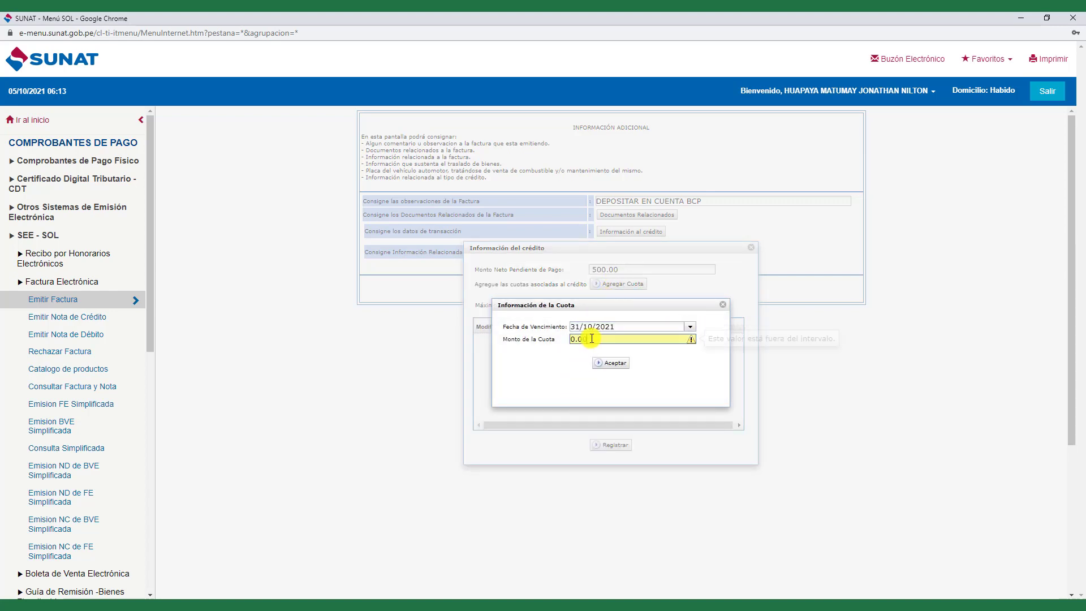
{"action": "left_click_drag", "start_coordinate": [592, 338], "coordinate": [546, 339]}
{"action": "type", "text": "250.00"}
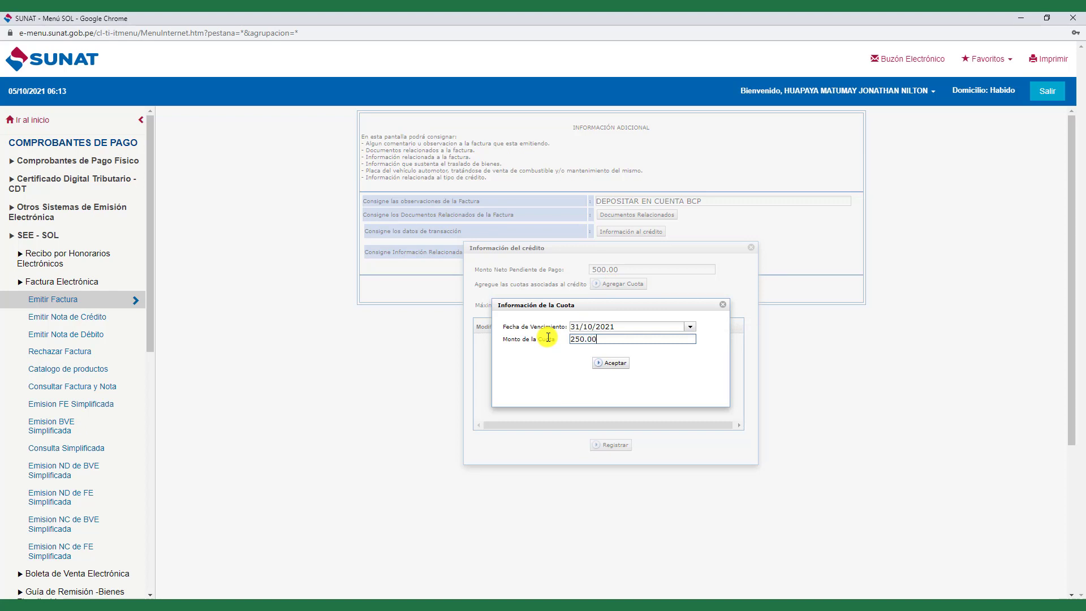
{"action": "left_click", "coordinate": [610, 362]}
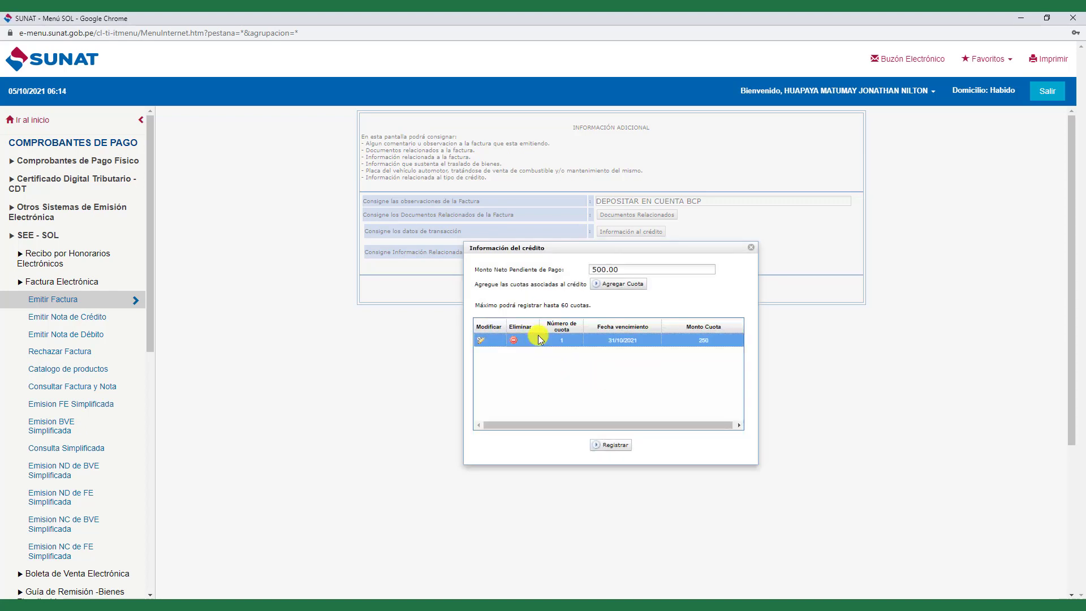
- Add a second 250 installment due 30/11/2021 and register the credit information
{"action": "left_click", "coordinate": [619, 284]}
{"action": "left_click", "coordinate": [690, 328]}
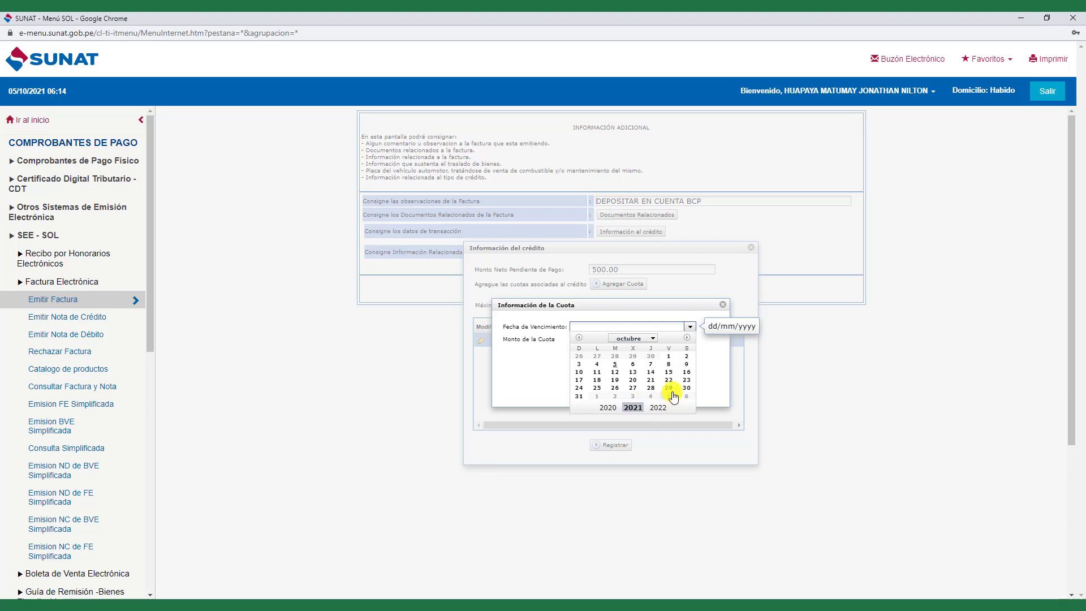
{"action": "left_click", "coordinate": [653, 338]}
{"action": "left_click", "coordinate": [686, 339]}
{"action": "left_click", "coordinate": [615, 388]}
{"action": "left_click", "coordinate": [601, 339]}
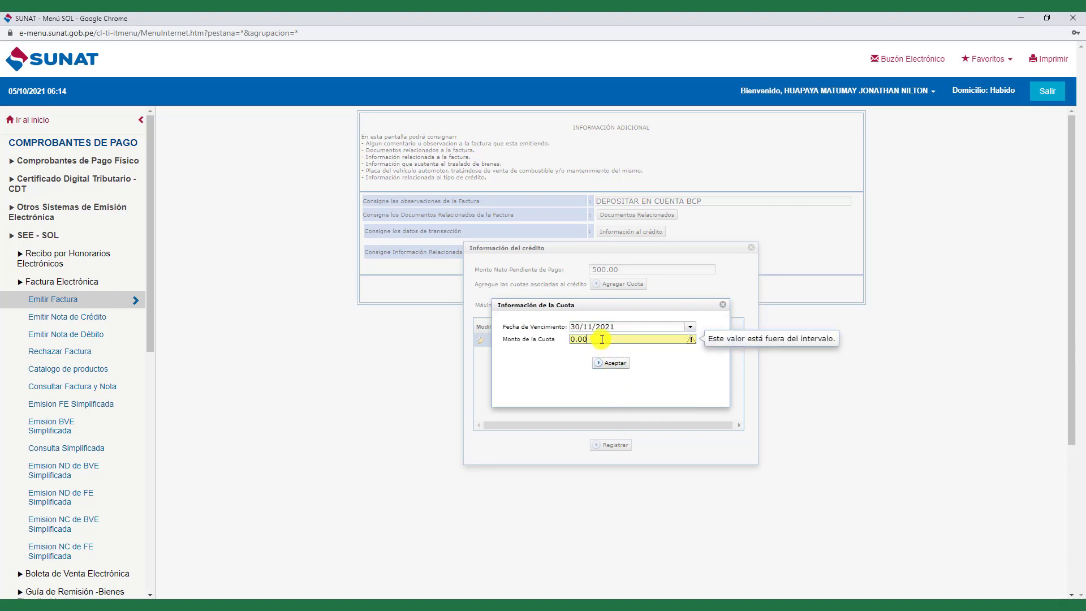
{"action": "left_click_drag", "start_coordinate": [602, 340], "coordinate": [509, 338]}
{"action": "type", "text": "25"}
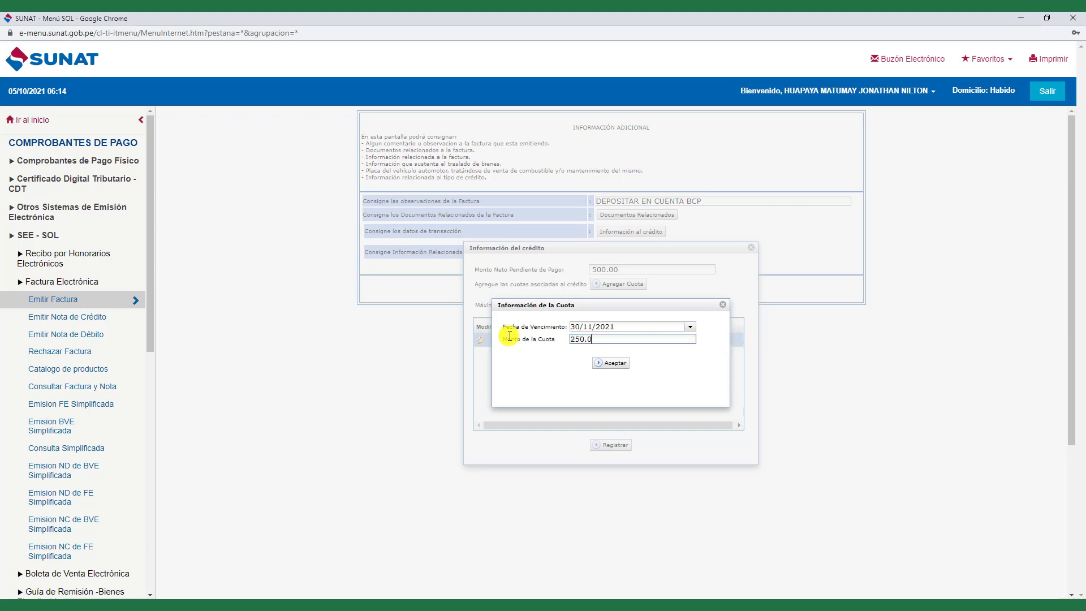
{"action": "left_click", "coordinate": [614, 362]}
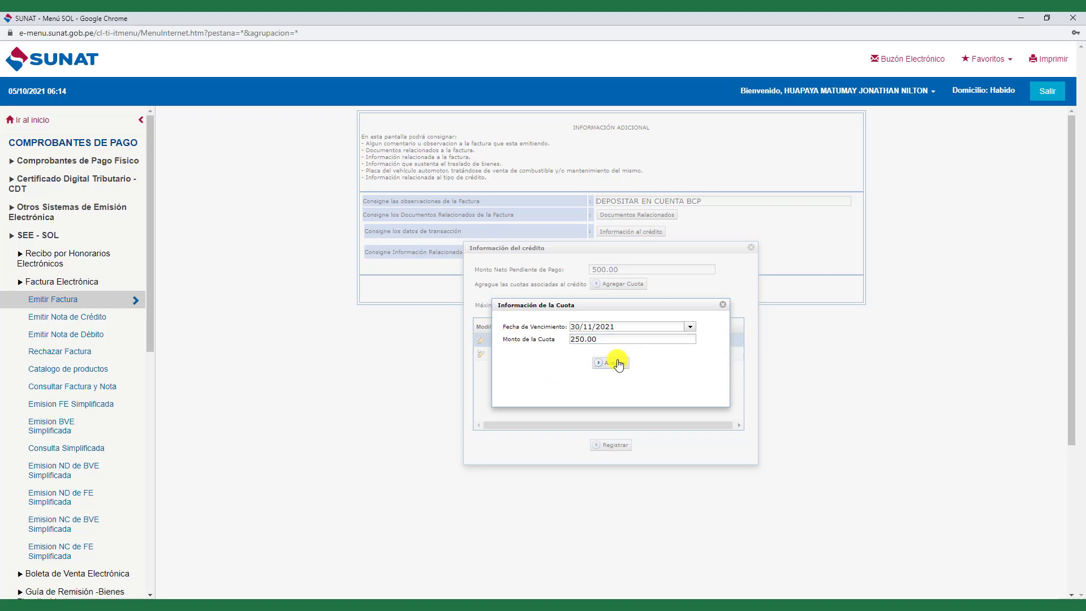
{"action": "left_click", "coordinate": [612, 445]}
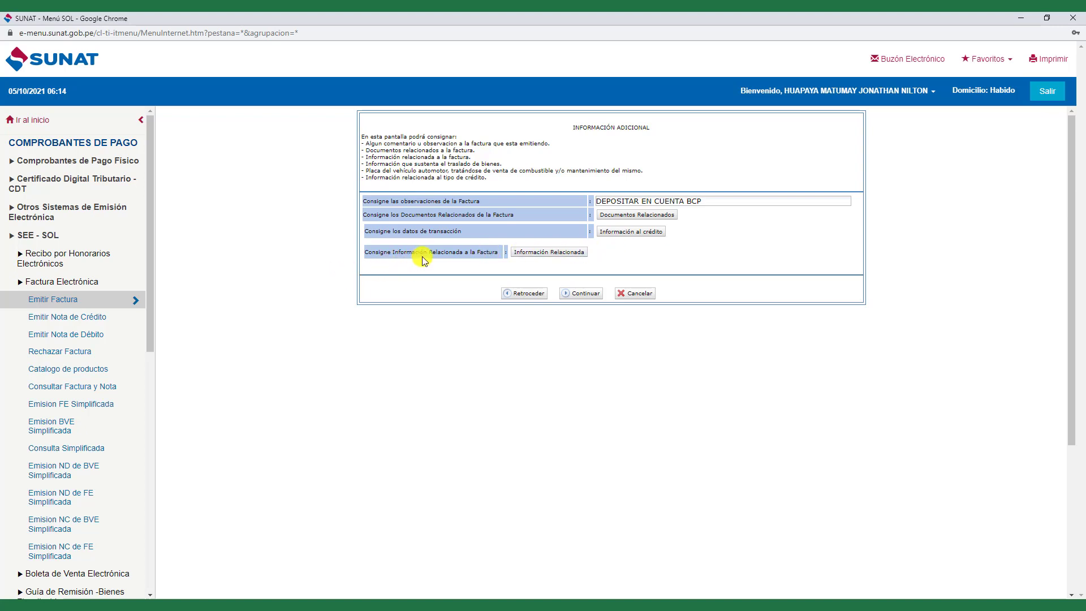
{"action": "left_click", "coordinate": [534, 252]}
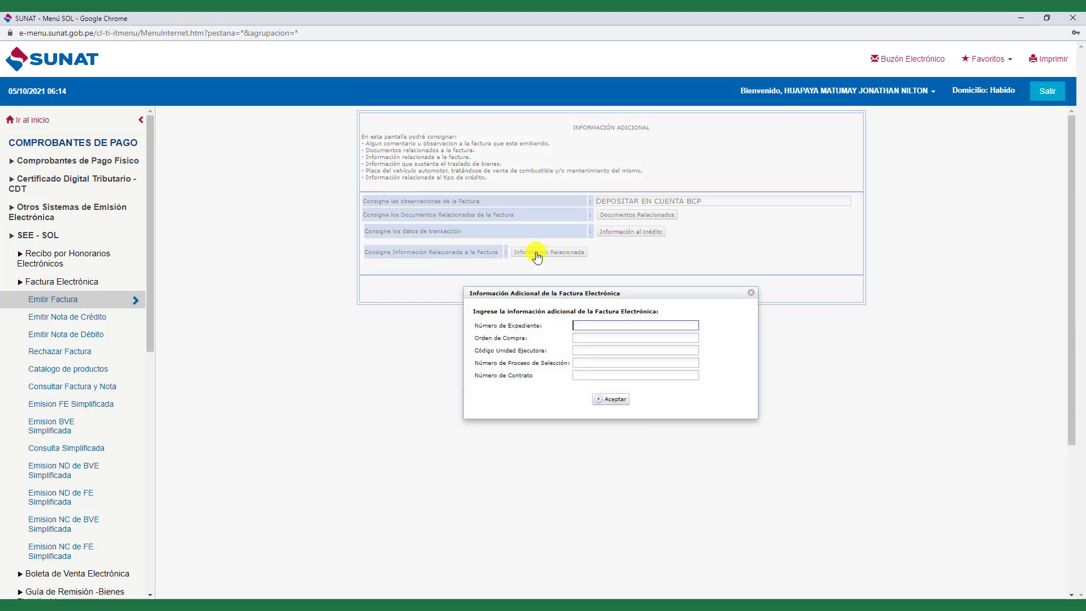
{"action": "left_click", "coordinate": [751, 292]}
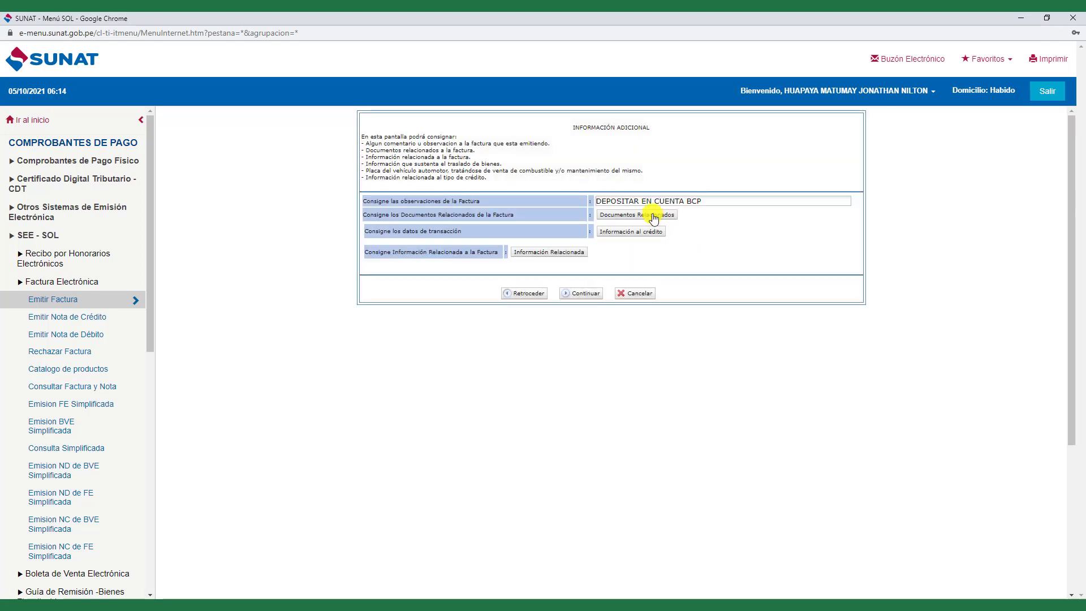
- Review the preliminary invoice showing two S/ 250 installments and S/ 590.00 total, then return
{"action": "left_click", "coordinate": [579, 296]}
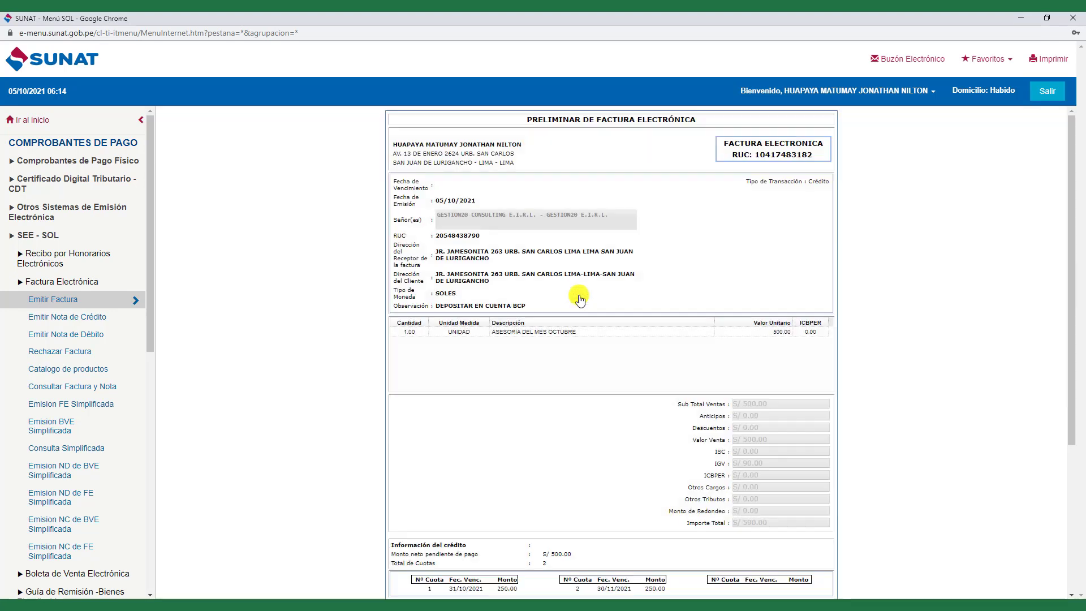
{"action": "scroll", "coordinate": [552, 268], "scroll_direction": "down", "scroll_amount": 4}
{"action": "scroll", "coordinate": [552, 268], "scroll_direction": "up", "scroll_amount": 4}
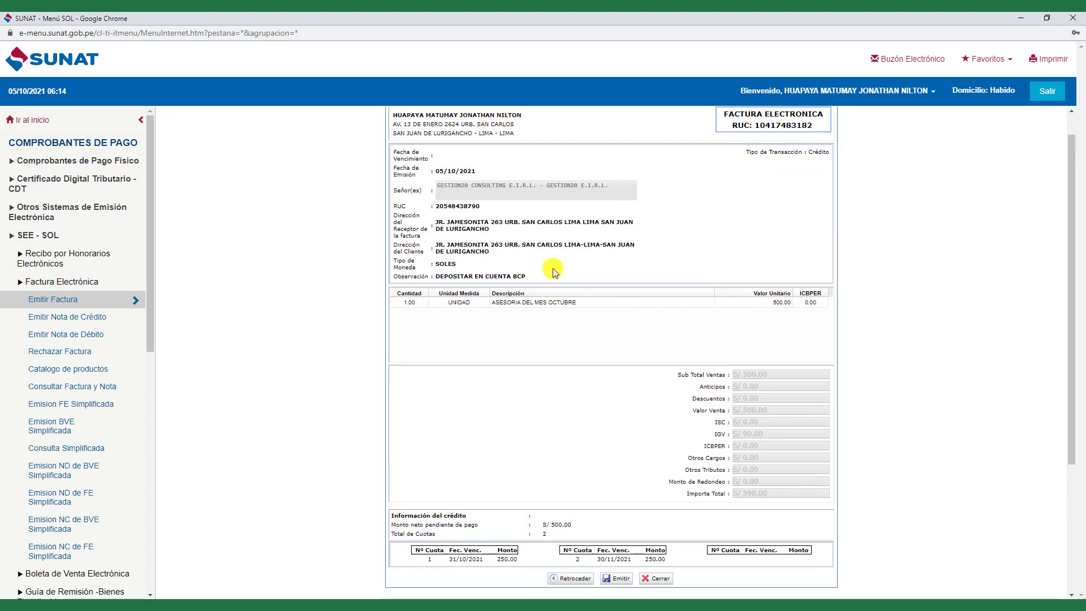
{"action": "scroll", "coordinate": [738, 342], "scroll_direction": "down", "scroll_amount": 2}
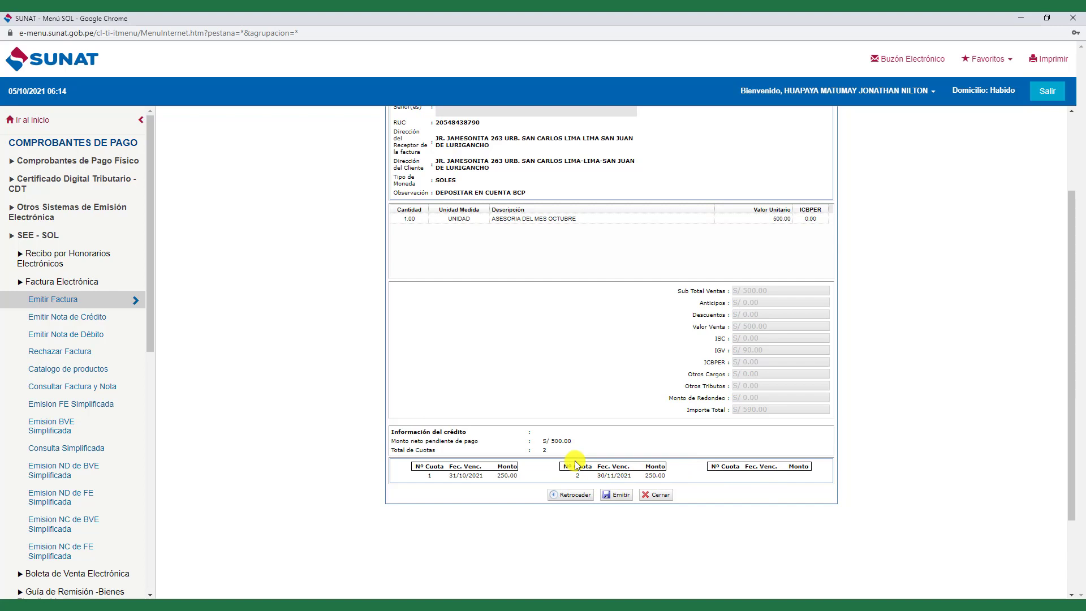
{"action": "left_click", "coordinate": [574, 495]}
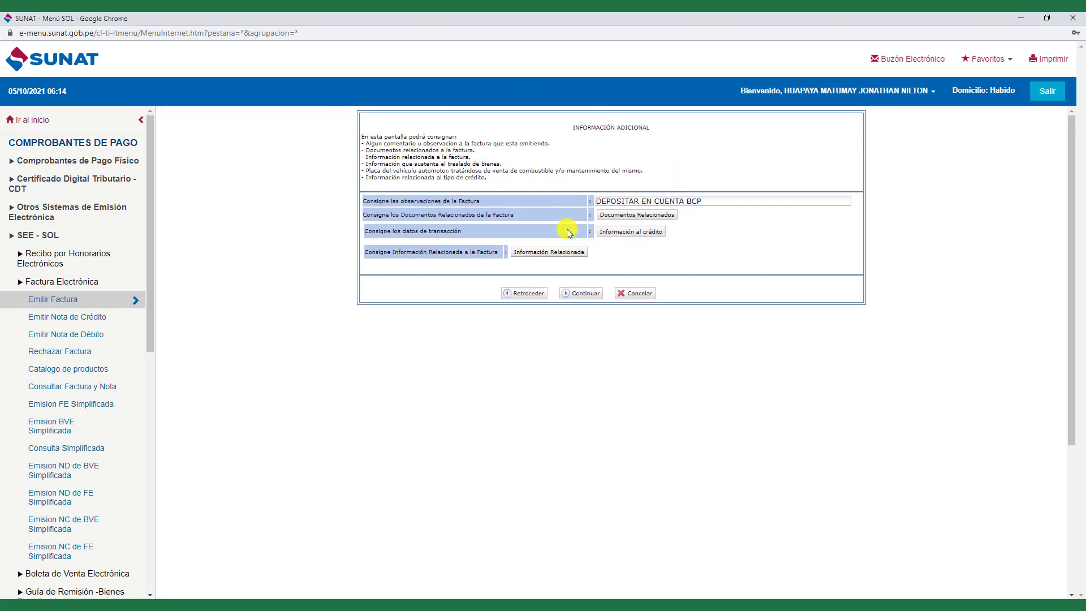
- Reopen the credit information and delete both S/ 250 installments
{"action": "left_click", "coordinate": [618, 219]}
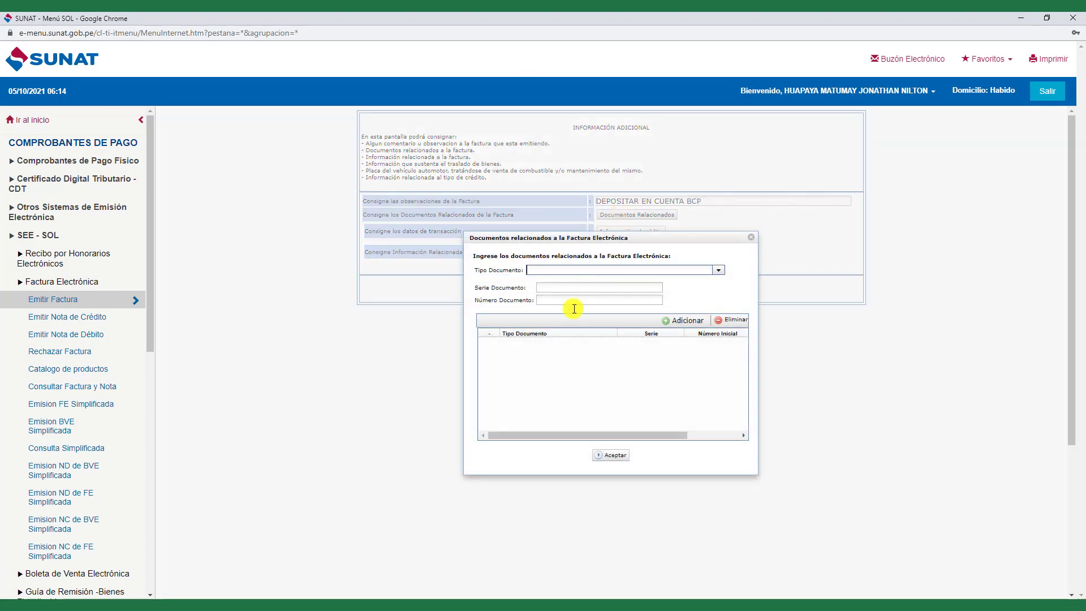
{"action": "left_click", "coordinate": [744, 242]}
{"action": "left_click", "coordinate": [648, 231]}
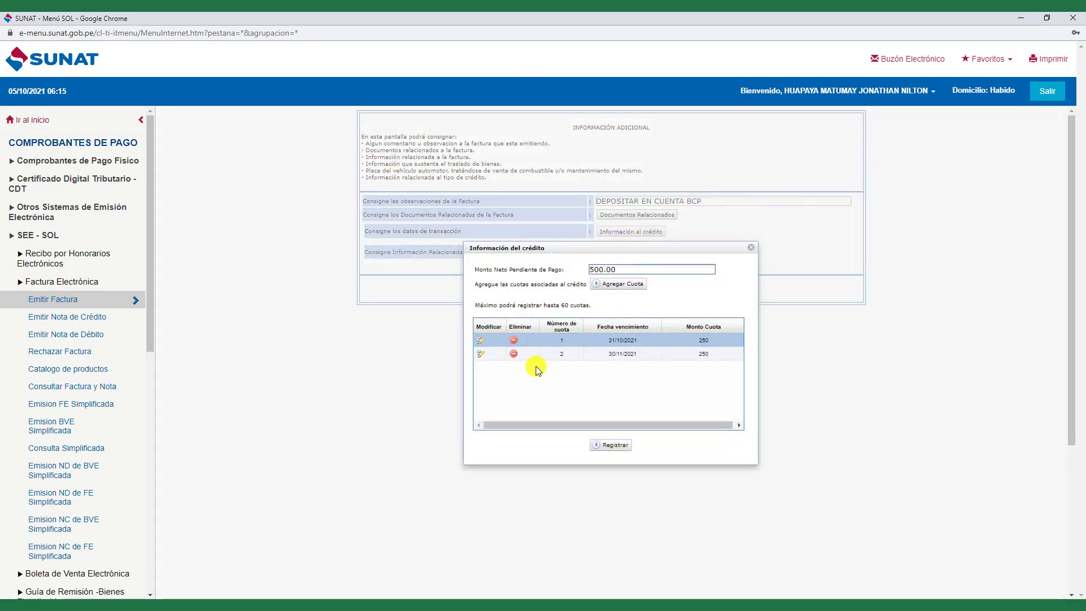
{"action": "left_click", "coordinate": [513, 353]}
{"action": "left_click", "coordinate": [513, 339]}
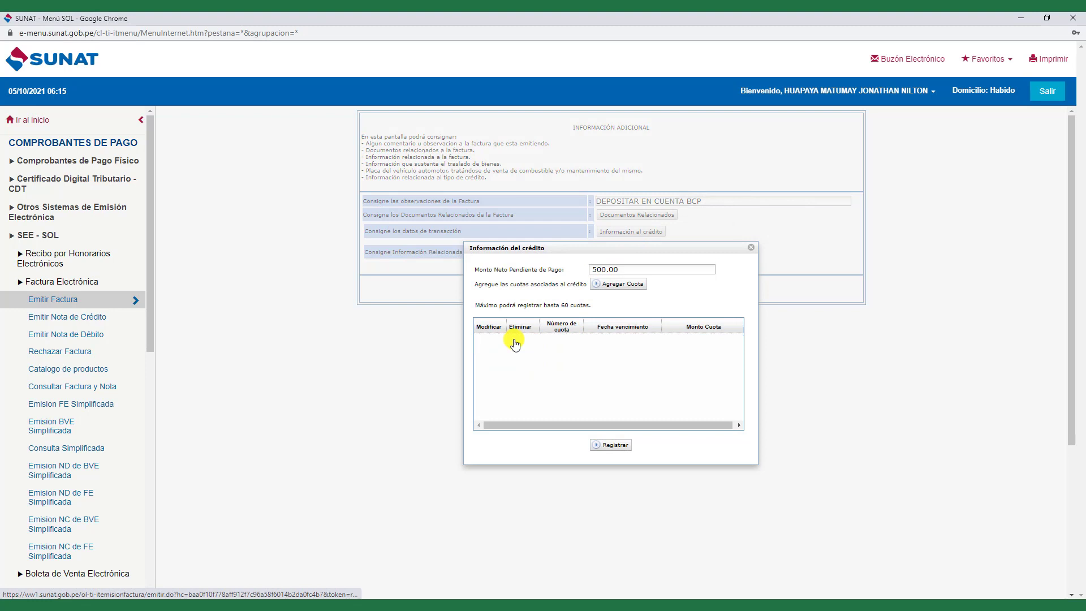
{"action": "double_click", "coordinate": [624, 269]}
- Add a 100 installment due 15/10/2021
{"action": "left_click", "coordinate": [619, 283]}
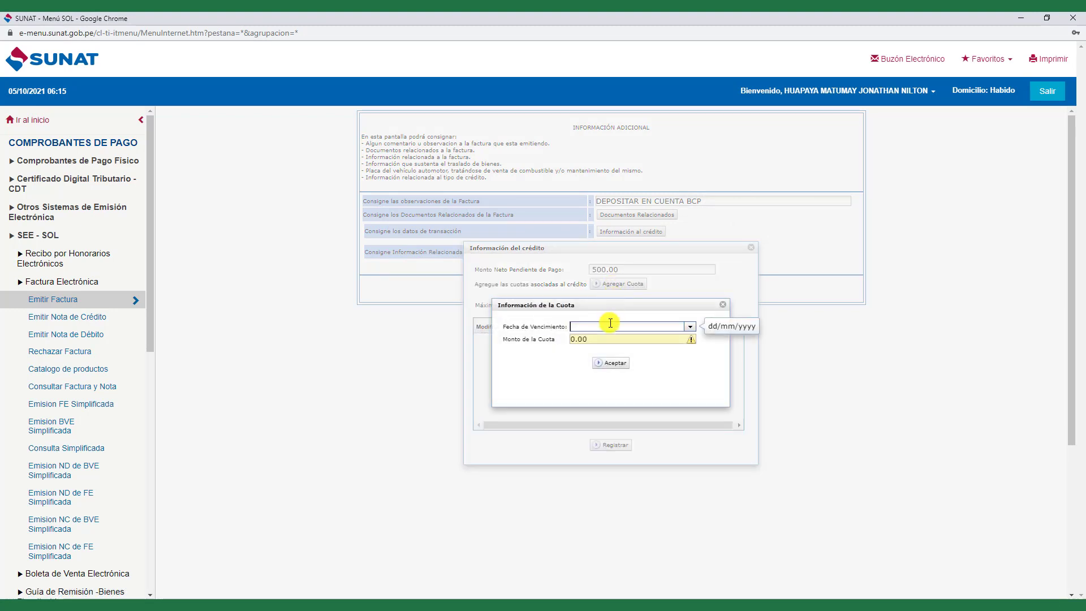
{"action": "left_click", "coordinate": [690, 326]}
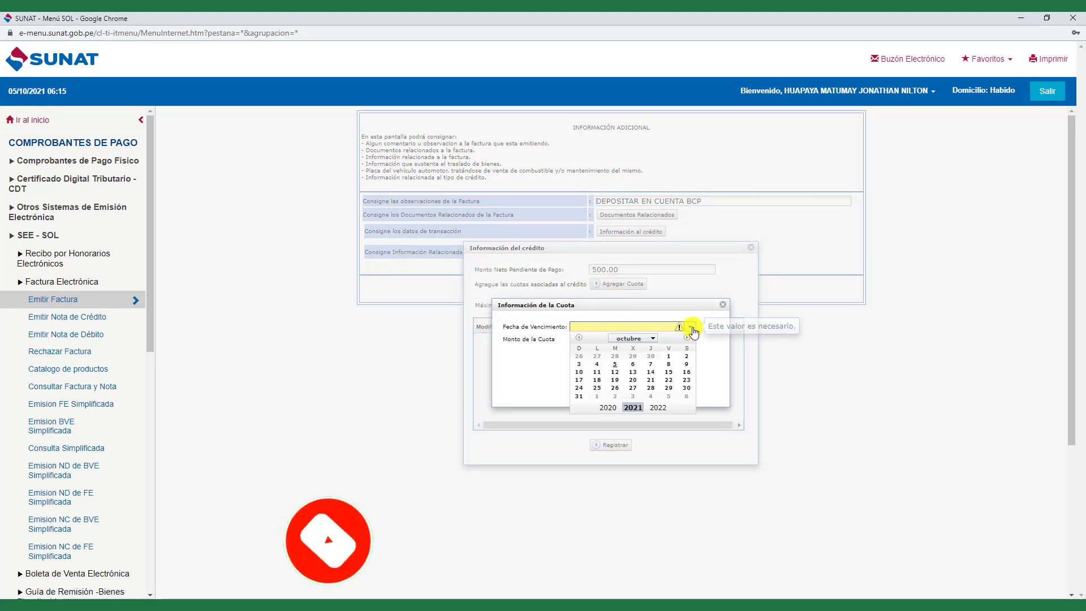
{"action": "left_click", "coordinate": [669, 371]}
{"action": "left_click", "coordinate": [589, 339]}
{"action": "type", "text": "100"}
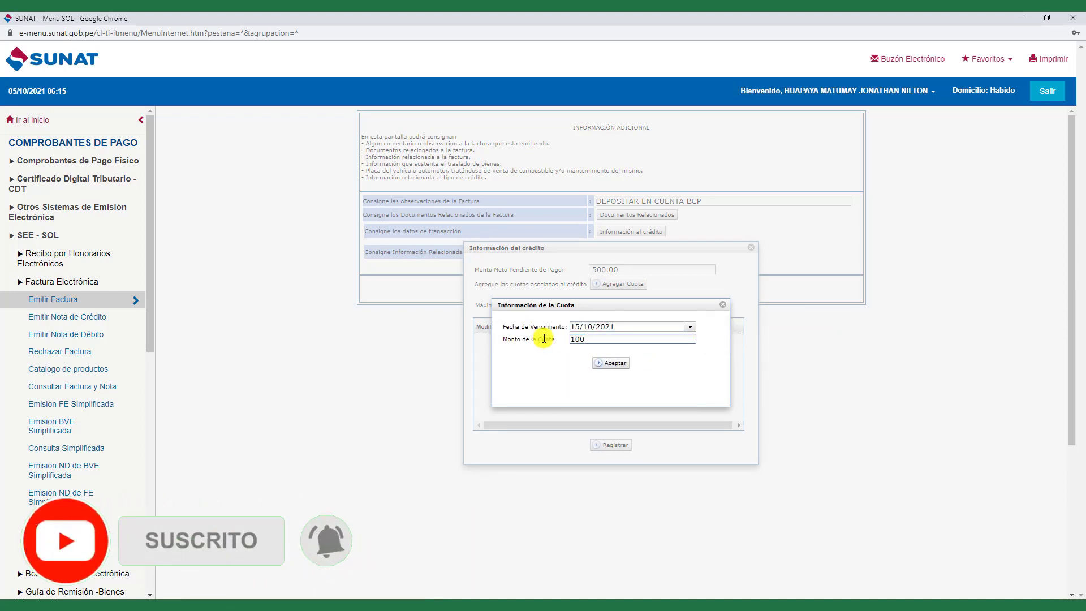
{"action": "left_click", "coordinate": [616, 365]}
- Add a second 100 installment due 31/10/2021
{"action": "left_click", "coordinate": [621, 284]}
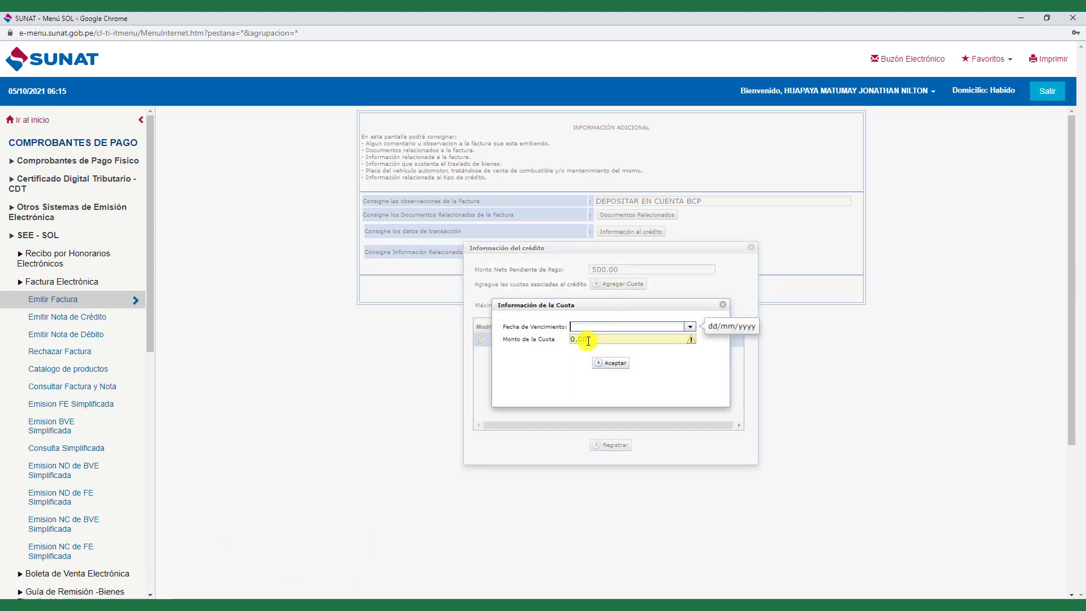
{"action": "left_click", "coordinate": [689, 326]}
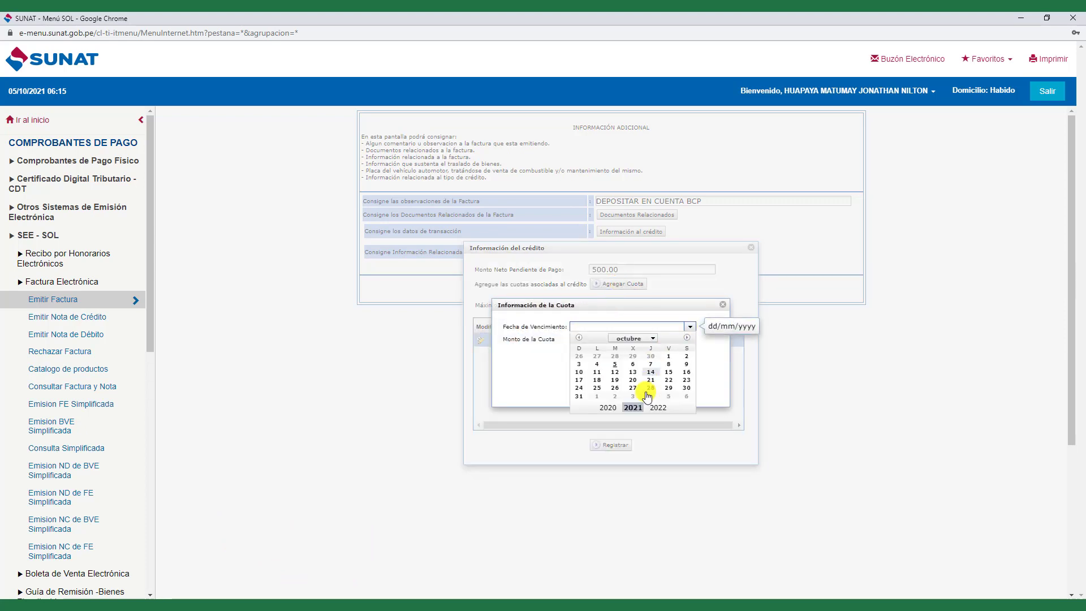
{"action": "left_click", "coordinate": [587, 397]}
{"action": "left_click", "coordinate": [602, 341]}
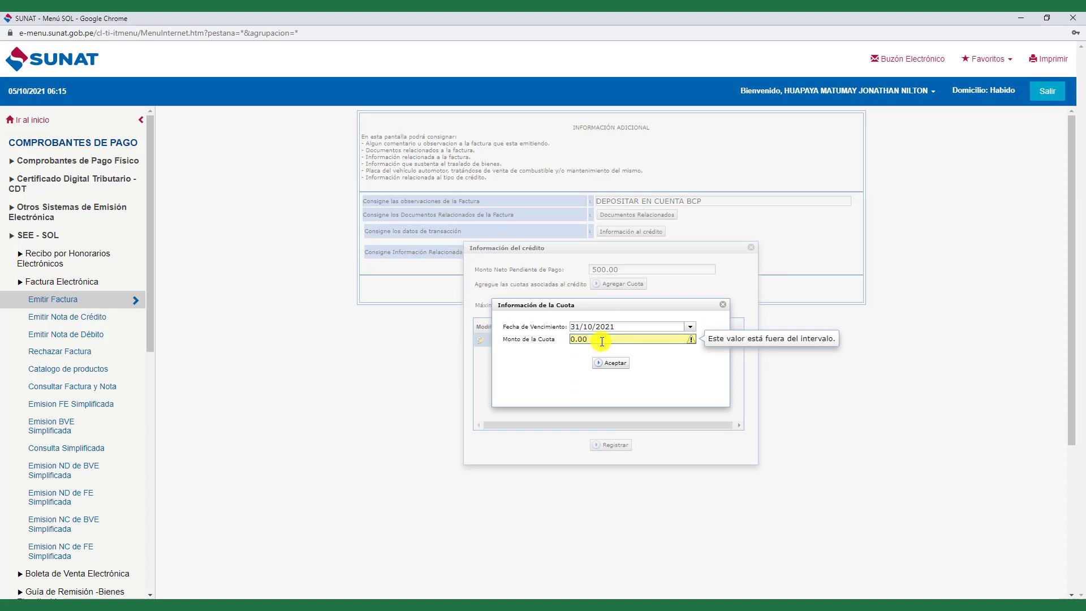
{"action": "key", "text": "ctrl+a"}
{"action": "type", "text": "1"}
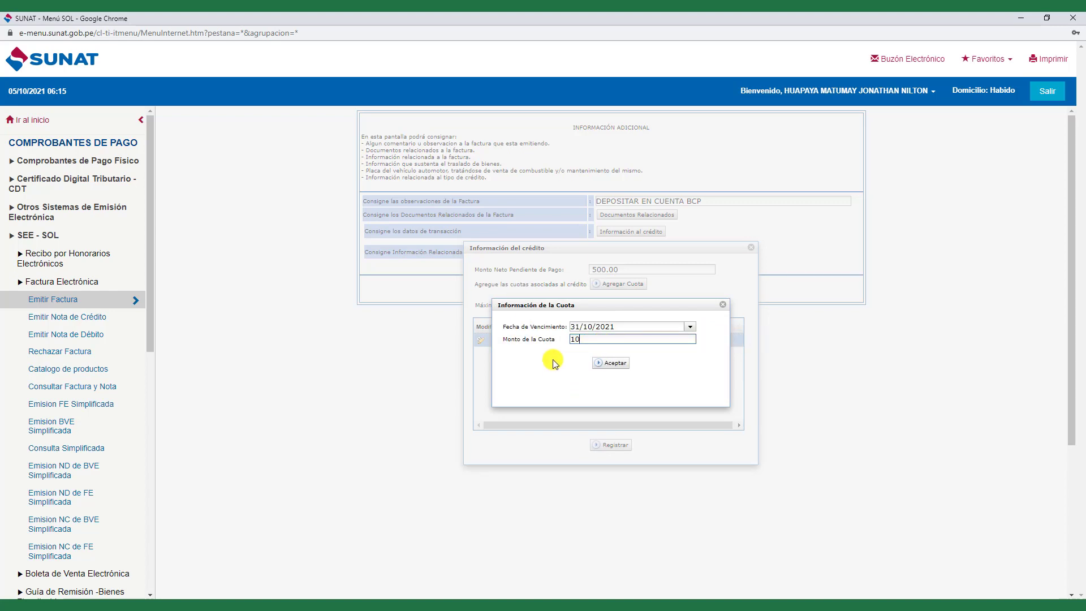
{"action": "left_click", "coordinate": [608, 362]}
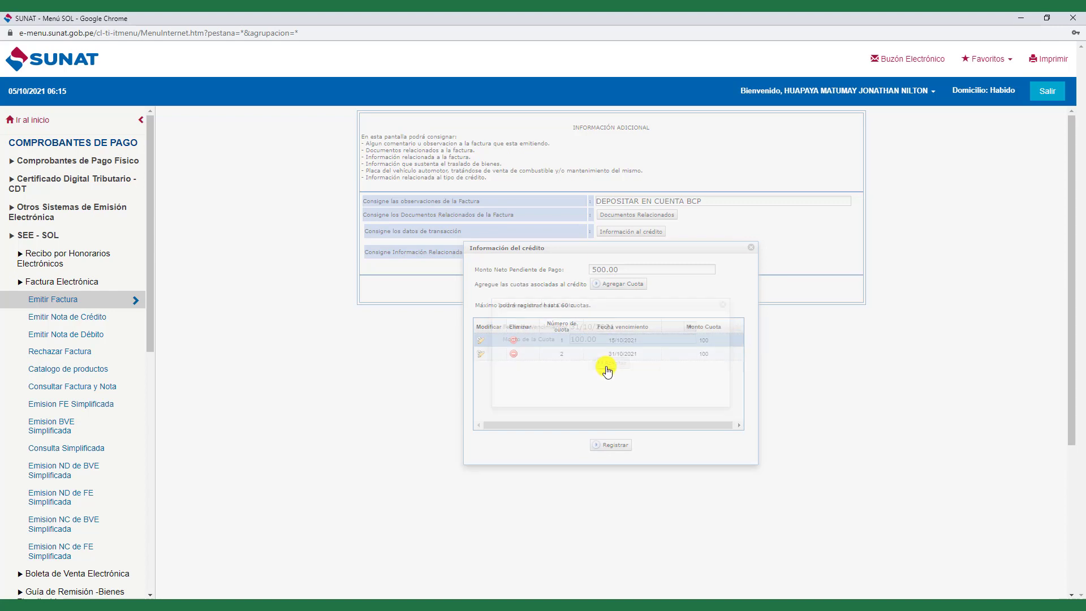
- Add the third installment of 100 due 15/11/2021
{"action": "left_click", "coordinate": [619, 285]}
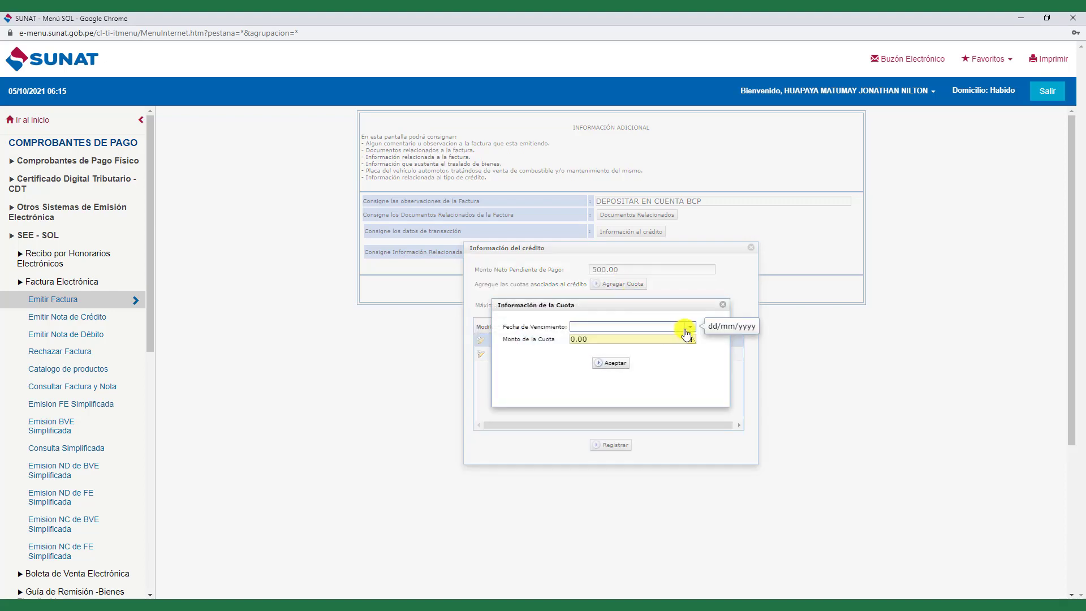
{"action": "left_click", "coordinate": [688, 328]}
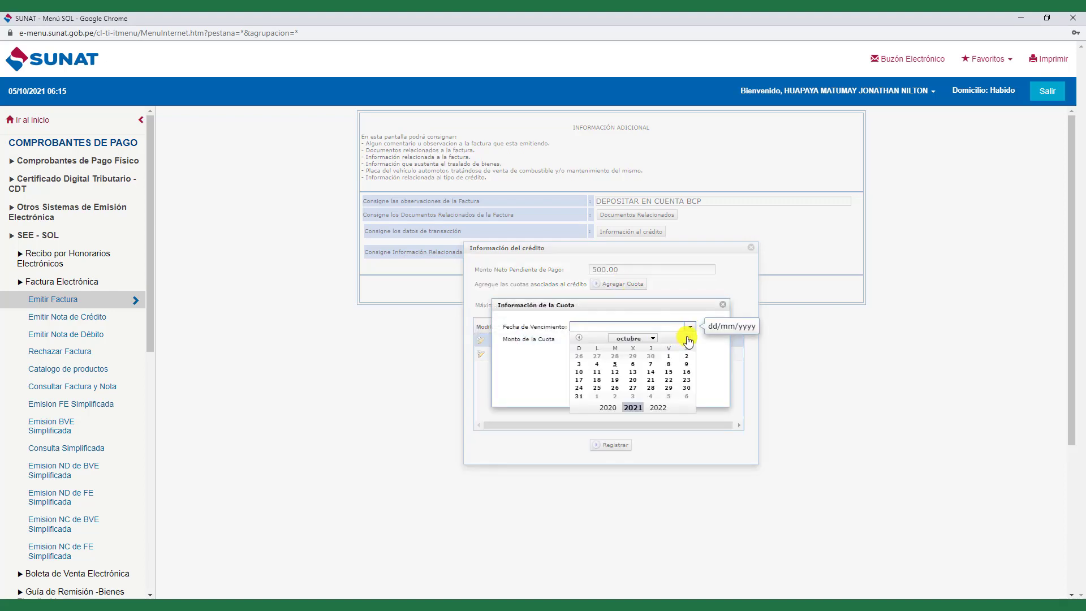
{"action": "left_click", "coordinate": [687, 338]}
{"action": "left_click", "coordinate": [596, 372]}
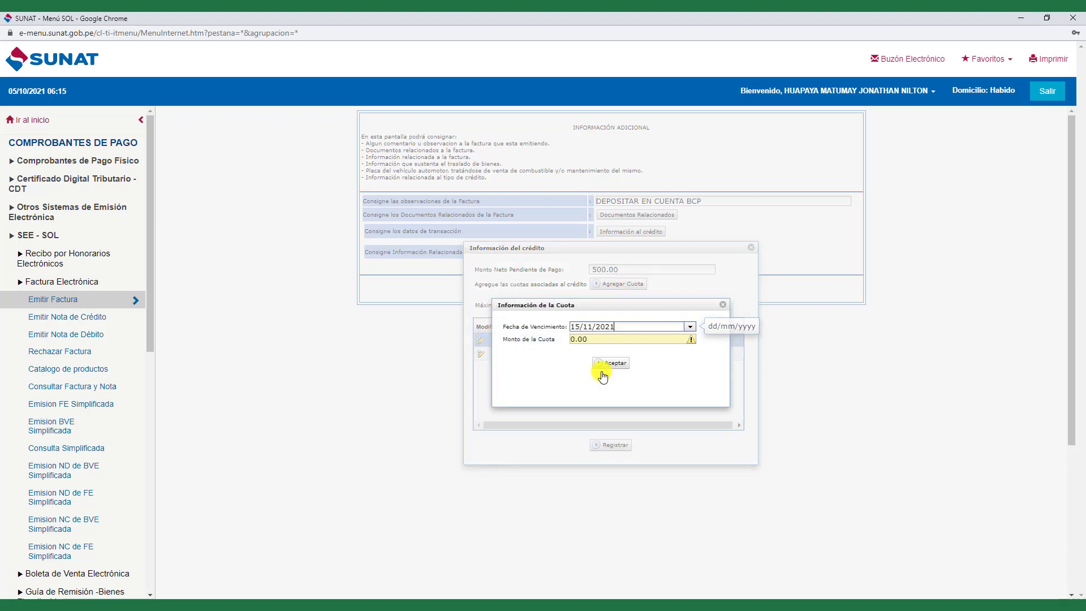
{"action": "left_click", "coordinate": [596, 338]}
{"action": "key", "text": "BackSpace"}
{"action": "type", "text": "100."}
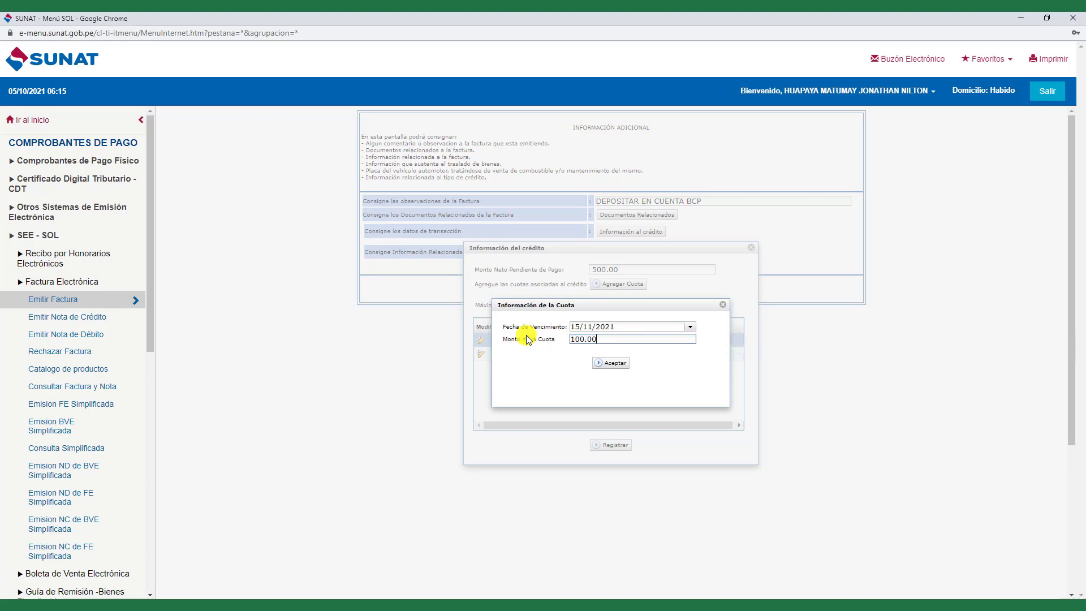
{"action": "left_click", "coordinate": [612, 363]}
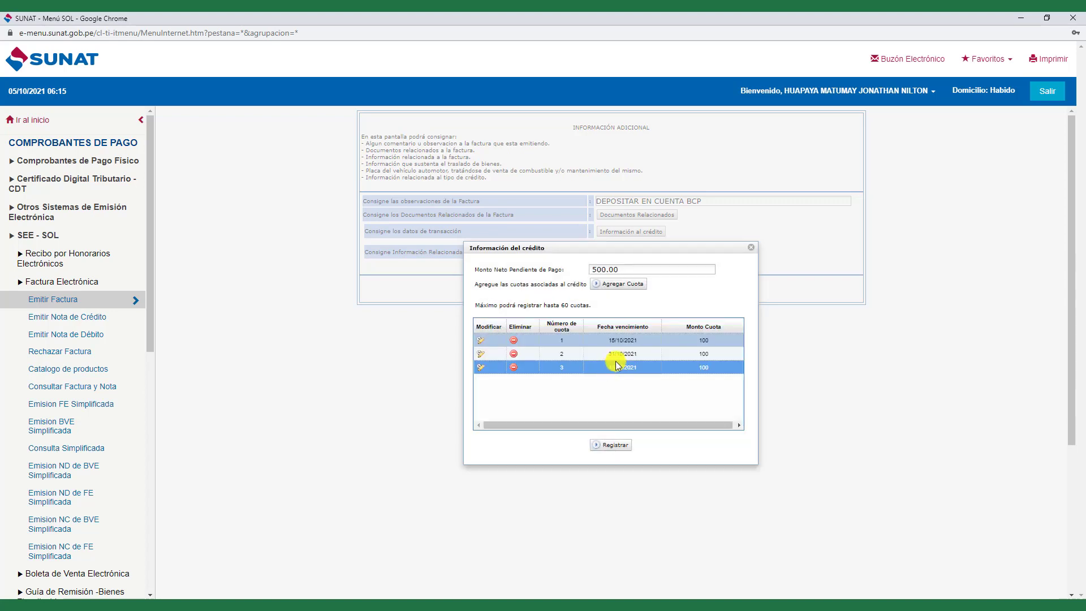
- Add the fourth installment of 100 due 30/11/2021
{"action": "left_click", "coordinate": [631, 283]}
{"action": "left_click", "coordinate": [690, 326]}
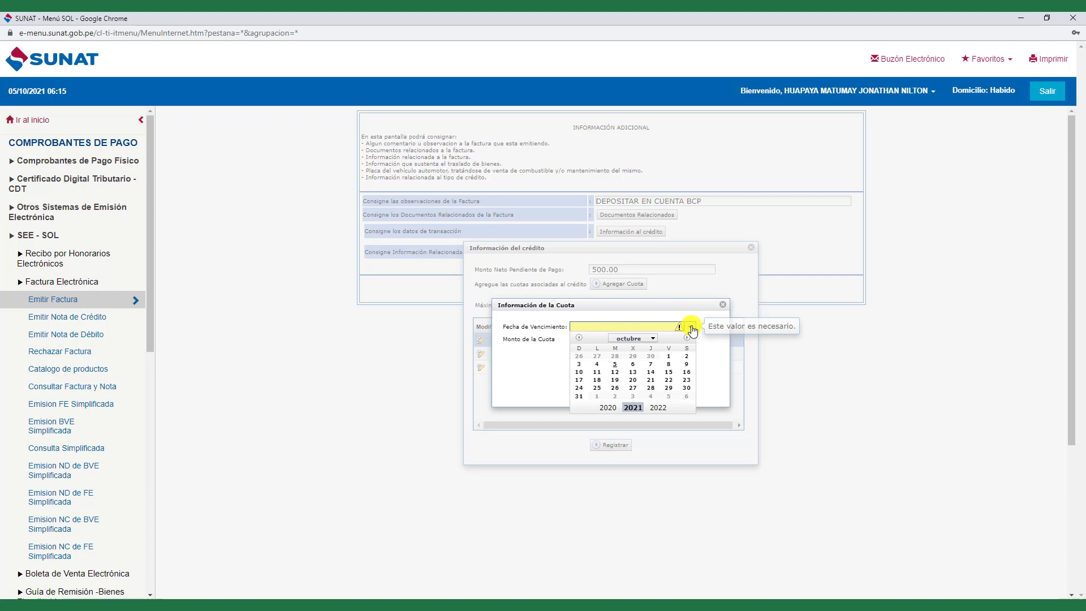
{"action": "left_click", "coordinate": [655, 338]}
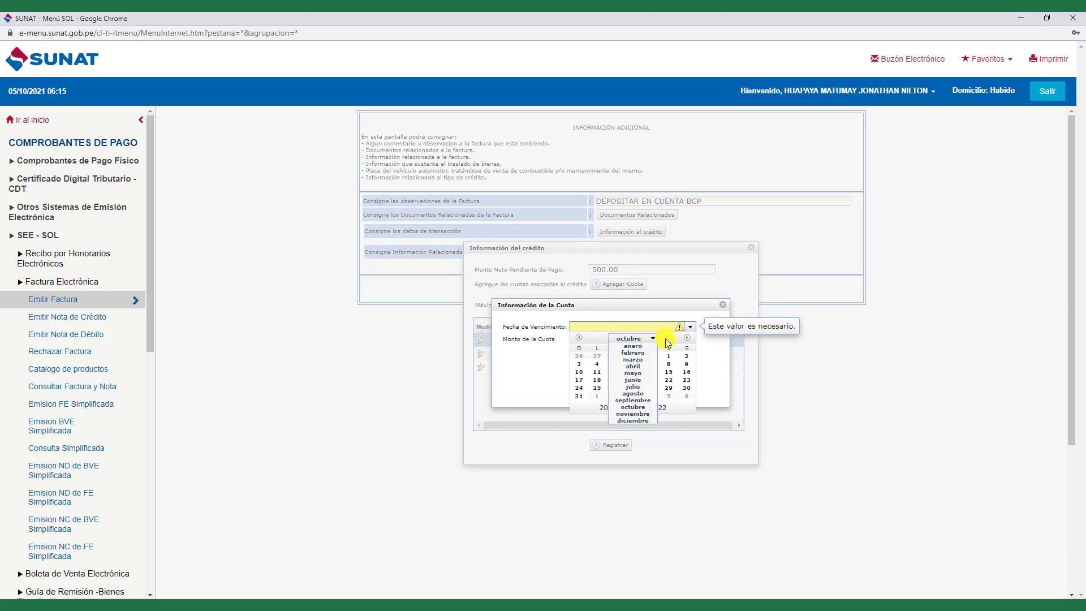
{"action": "left_click", "coordinate": [686, 337]}
{"action": "left_click", "coordinate": [614, 387]}
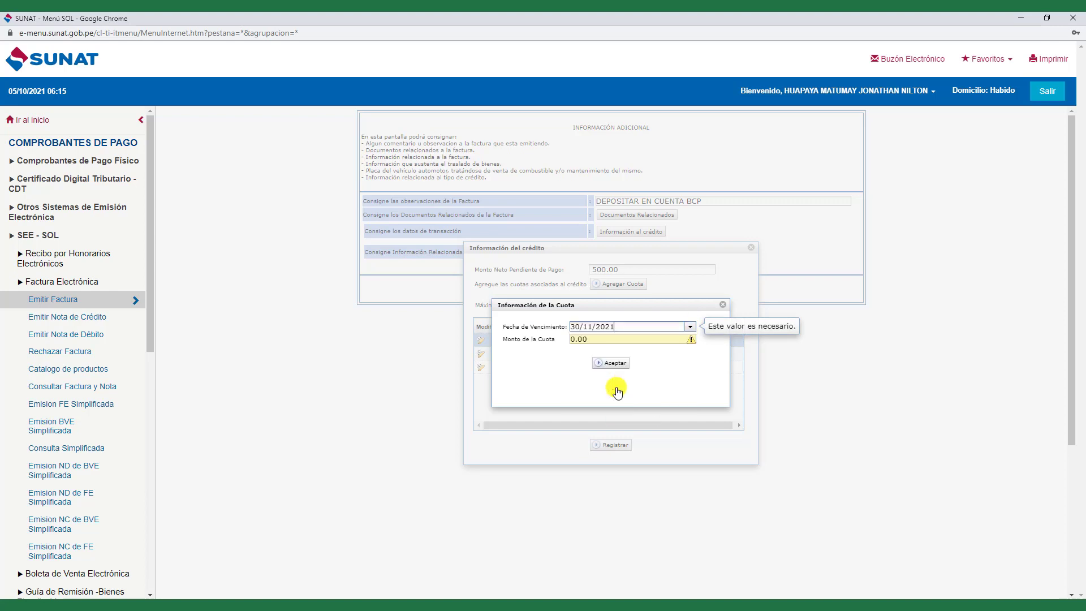
{"action": "left_click", "coordinate": [601, 339]}
{"action": "type", "text": "10"}
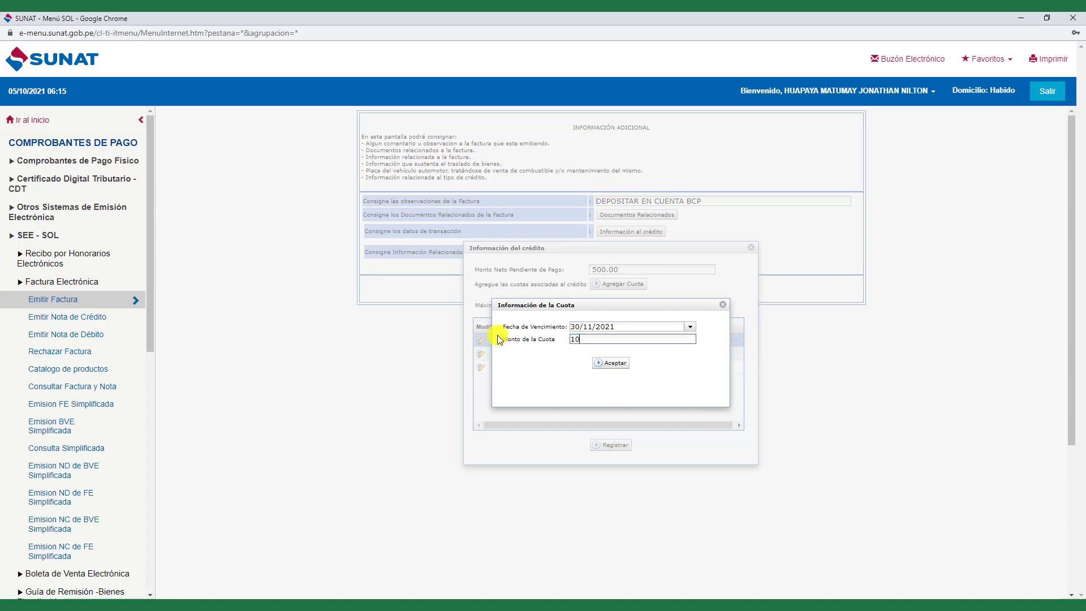
{"action": "left_click", "coordinate": [608, 363]}
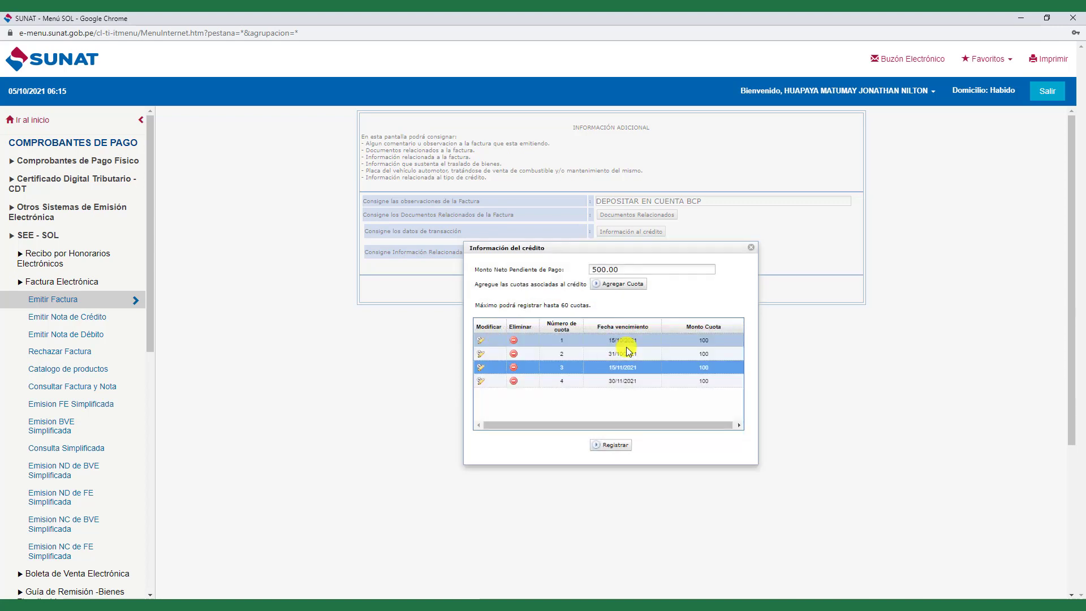
- Add the fifth installment of 100 due 15/12/2021 and register the five-installment schedule
{"action": "left_click", "coordinate": [633, 285]}
{"action": "left_click", "coordinate": [690, 326]}
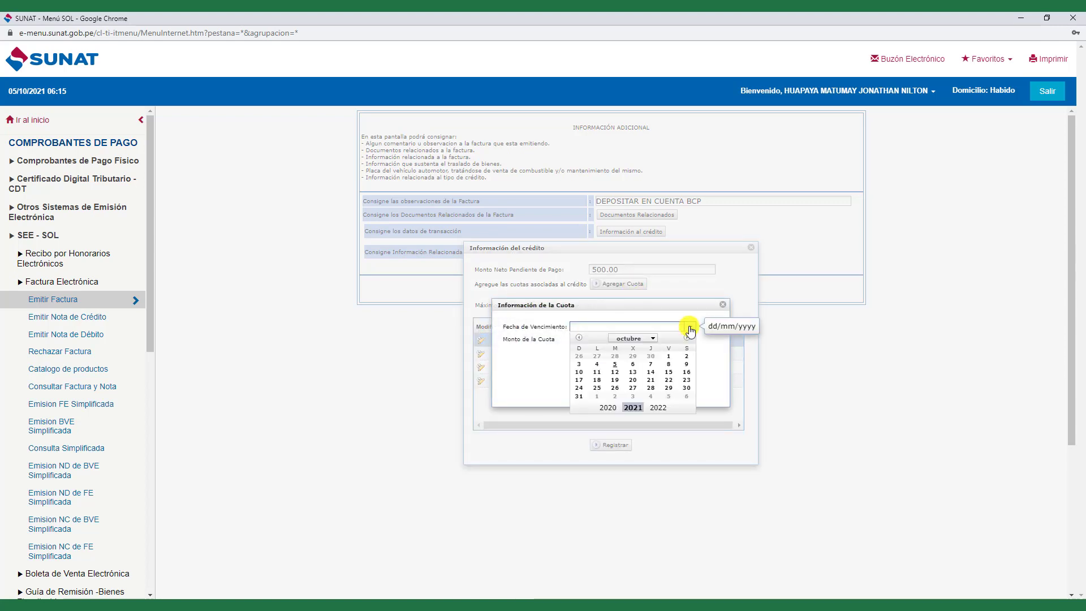
{"action": "left_click", "coordinate": [687, 339]}
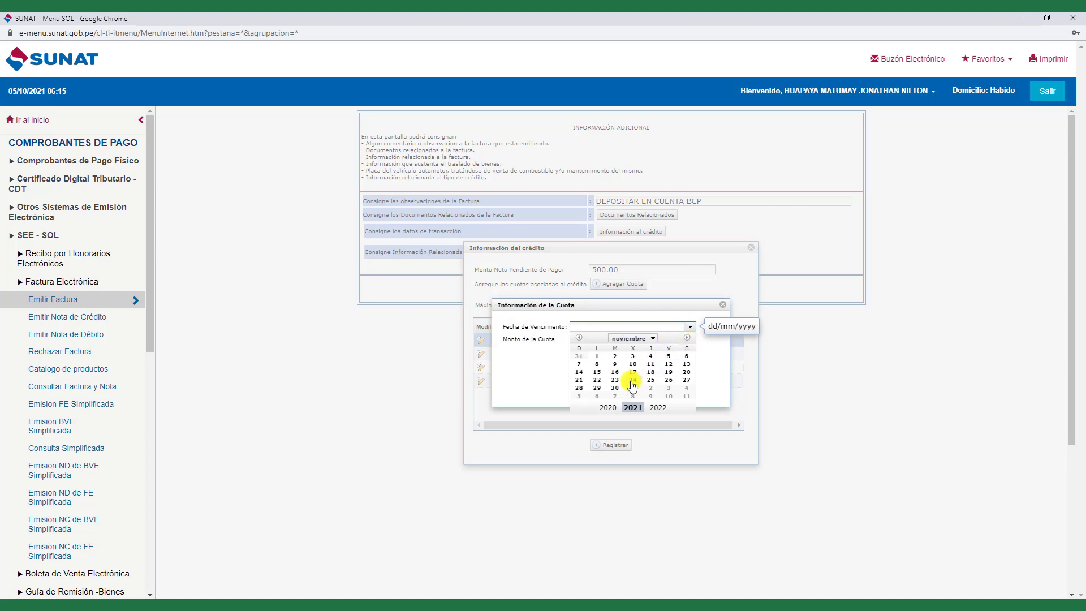
{"action": "left_click", "coordinate": [687, 338]}
{"action": "left_click", "coordinate": [632, 372]}
{"action": "left_click", "coordinate": [609, 340]}
{"action": "left_click_drag", "start_coordinate": [609, 340], "coordinate": [513, 339]}
{"action": "type", "text": "100."}
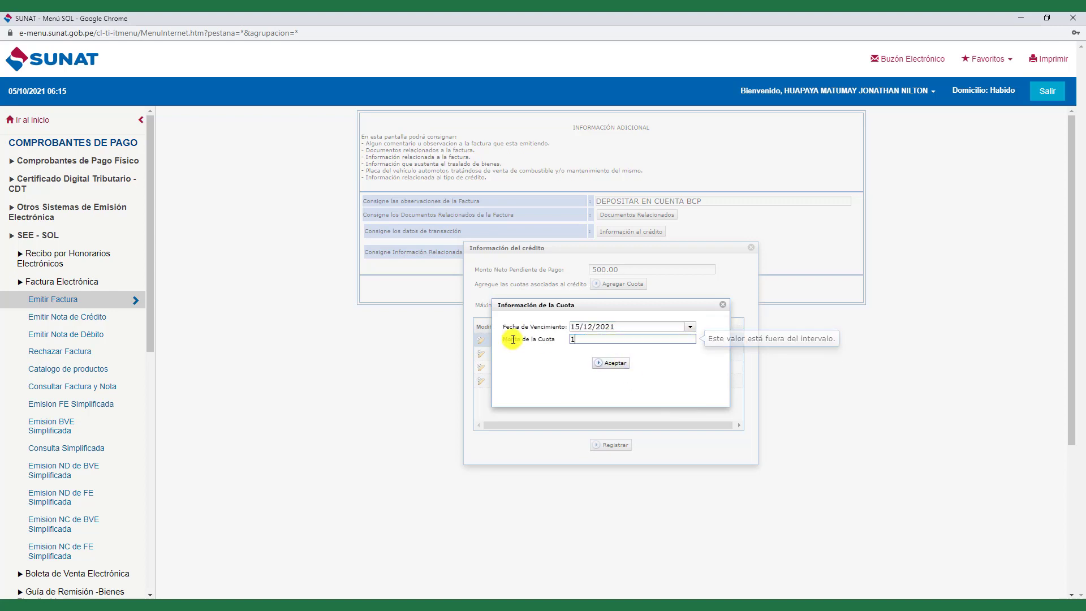
{"action": "left_click", "coordinate": [621, 369]}
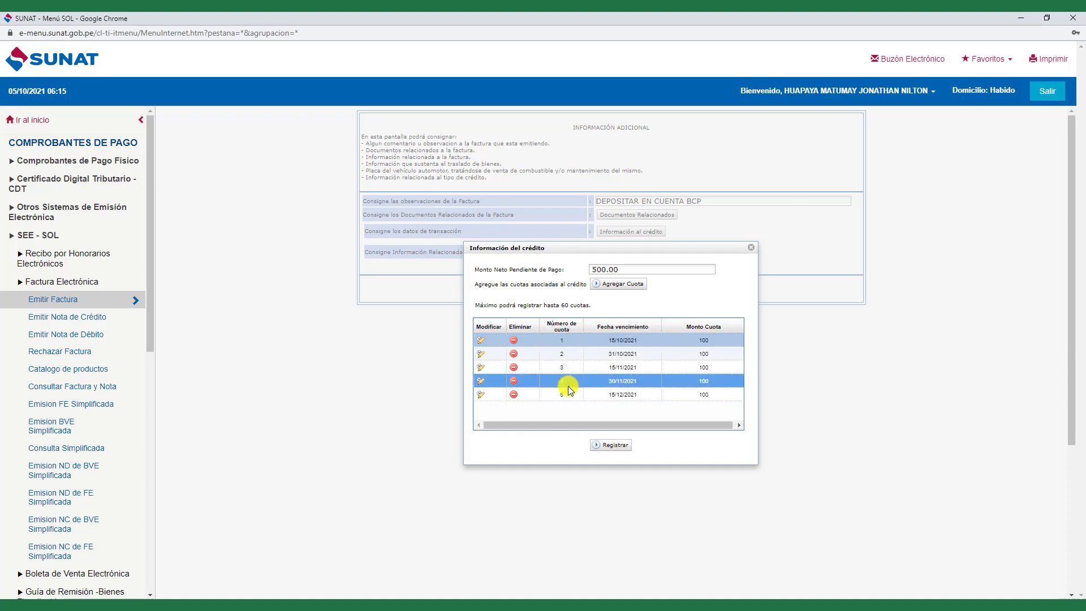
{"action": "left_click", "coordinate": [615, 445]}
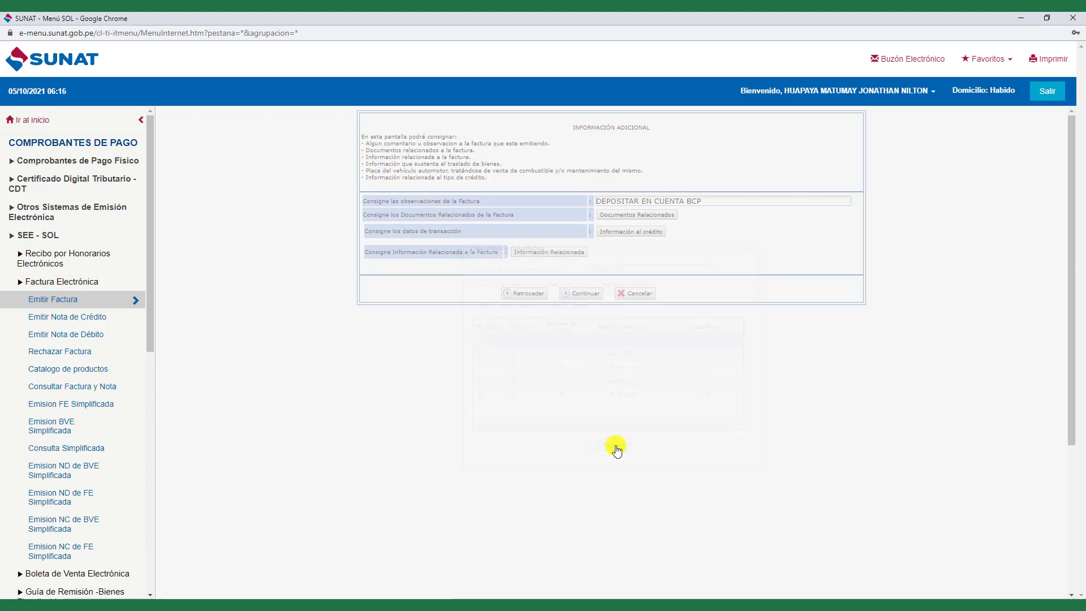
- Open the Preliminar de Factura Electrónica and review its S/ 590.00 total and five S/ 100 cuotas
{"action": "left_click", "coordinate": [584, 294]}
{"action": "scroll", "coordinate": [531, 395], "scroll_direction": "down", "scroll_amount": 4}
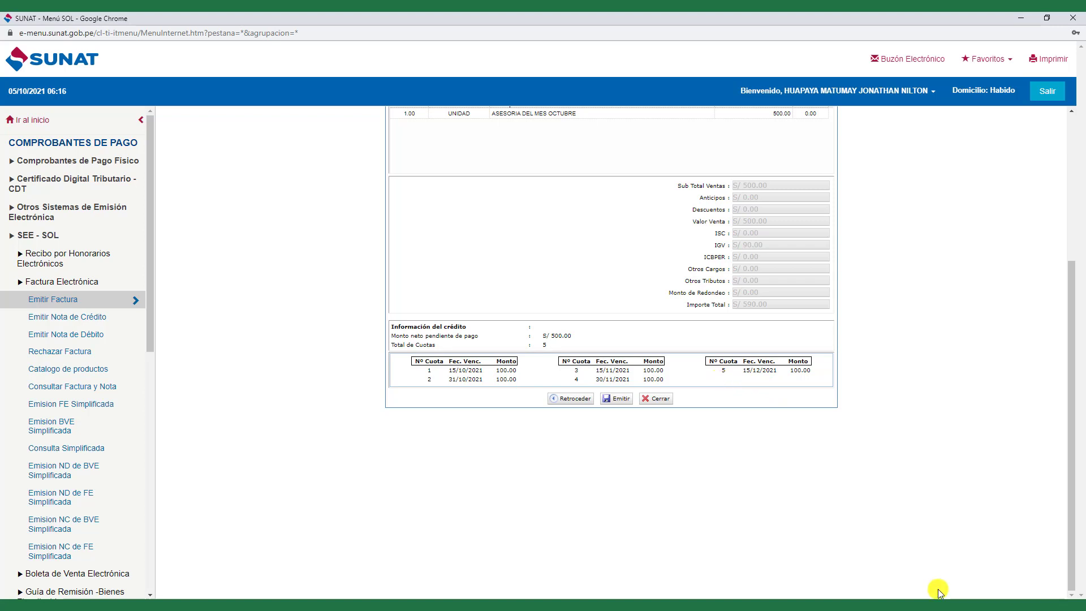
{"action": "scroll", "coordinate": [582, 427], "scroll_direction": "up", "scroll_amount": 3}
{"action": "scroll", "coordinate": [531, 447], "scroll_direction": "down", "scroll_amount": 2}
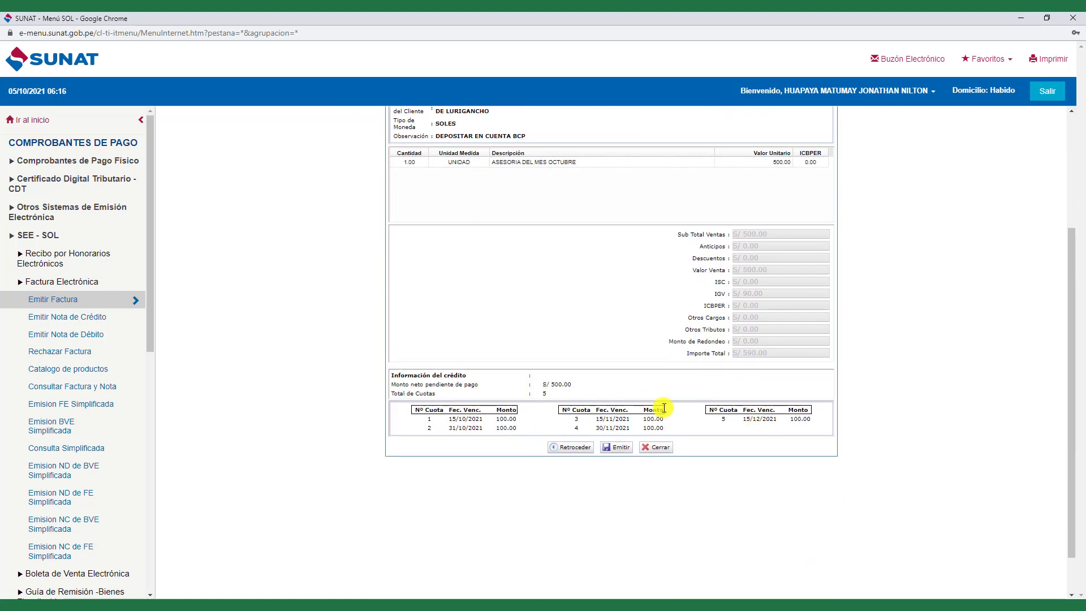
{"action": "scroll", "coordinate": [581, 318], "scroll_direction": "up", "scroll_amount": 2}
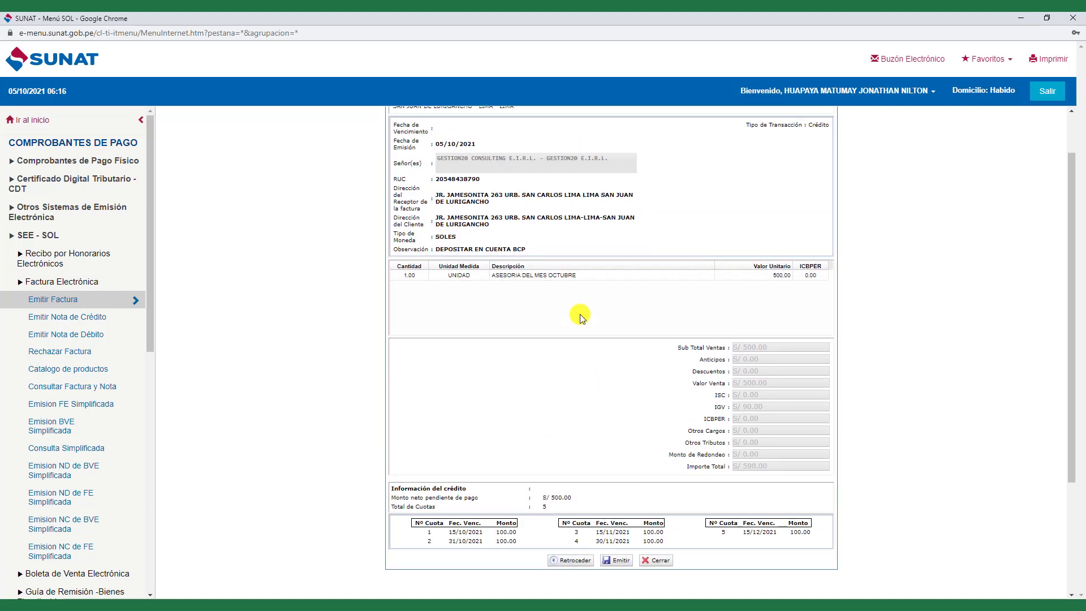
{"action": "scroll", "coordinate": [582, 318], "scroll_direction": "up", "scroll_amount": 1}
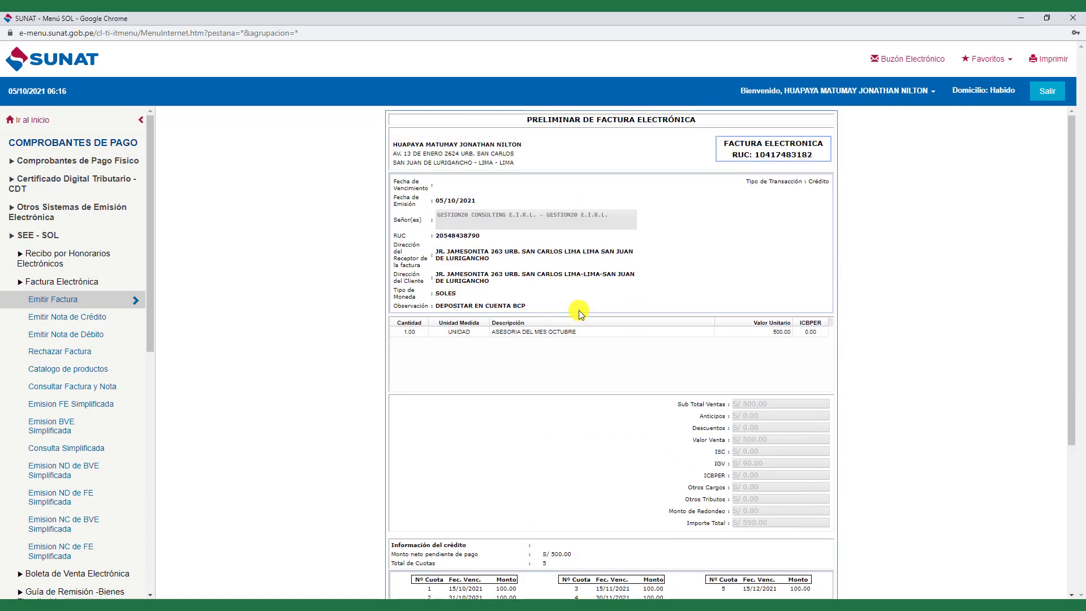
{"action": "scroll", "coordinate": [578, 310], "scroll_direction": "down", "scroll_amount": 4}
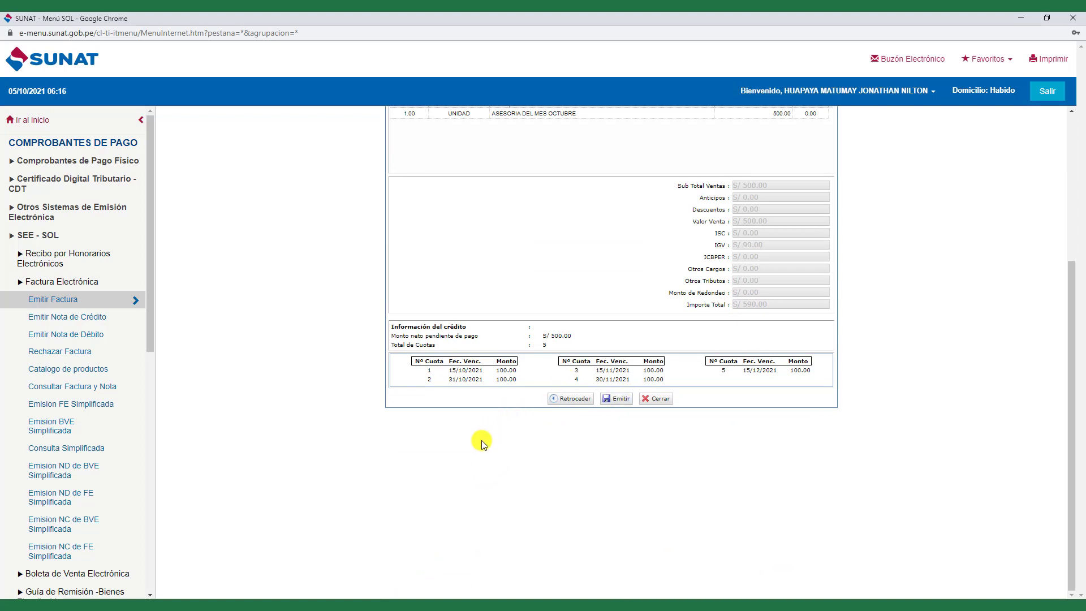
{"action": "scroll", "coordinate": [480, 440], "scroll_direction": "up", "scroll_amount": 1}
{"action": "scroll", "coordinate": [487, 434], "scroll_direction": "up", "scroll_amount": 3}
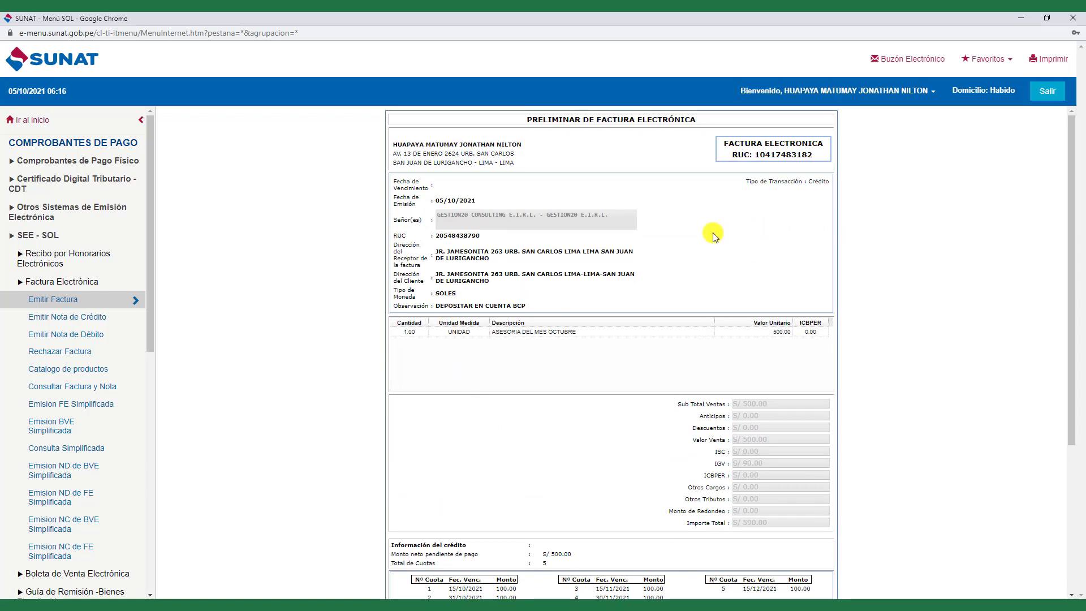
{"action": "left_click_drag", "start_coordinate": [430, 306], "coordinate": [617, 305]}
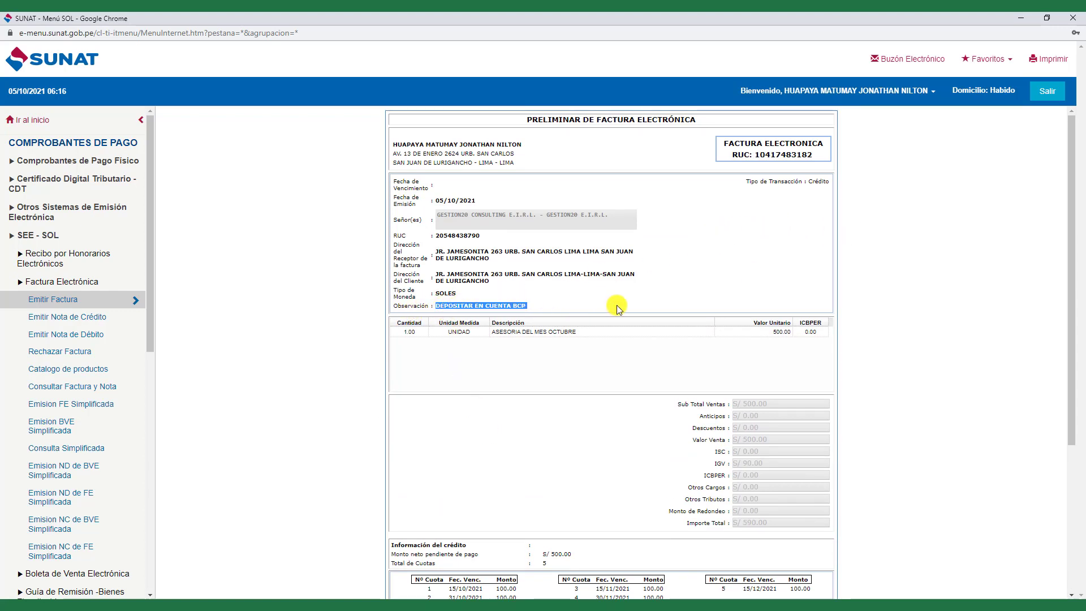
{"action": "left_click", "coordinate": [699, 284]}
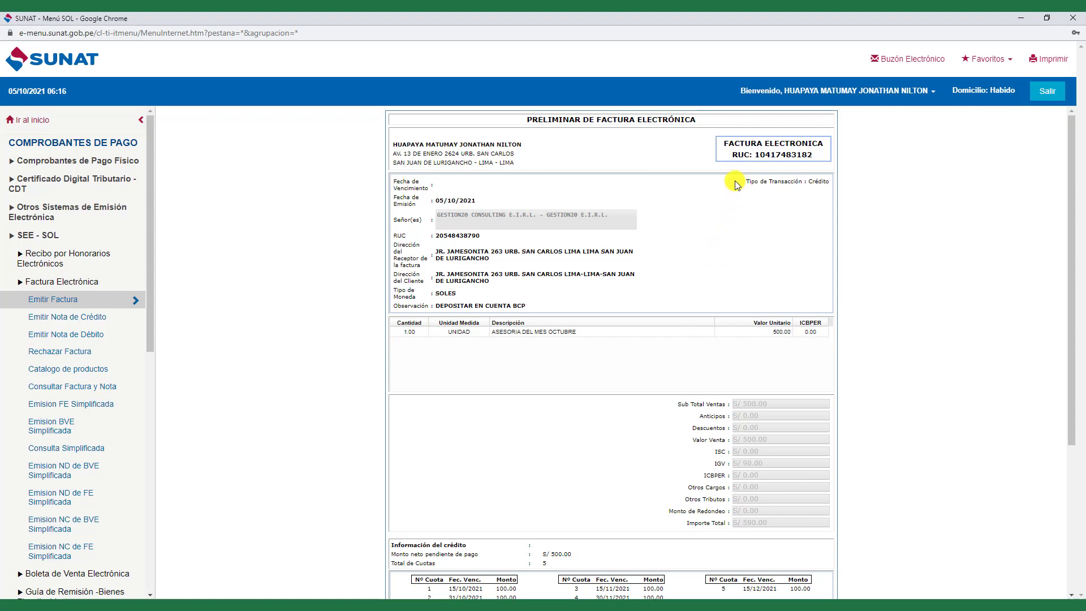
{"action": "left_click_drag", "start_coordinate": [744, 182], "coordinate": [824, 183]}
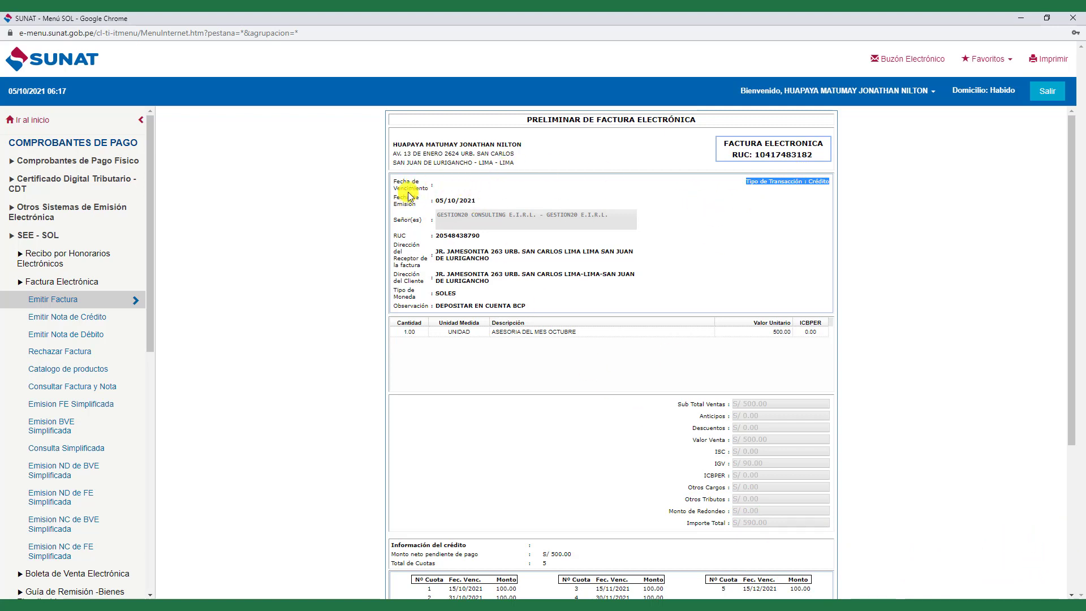
{"action": "left_click", "coordinate": [436, 184]}
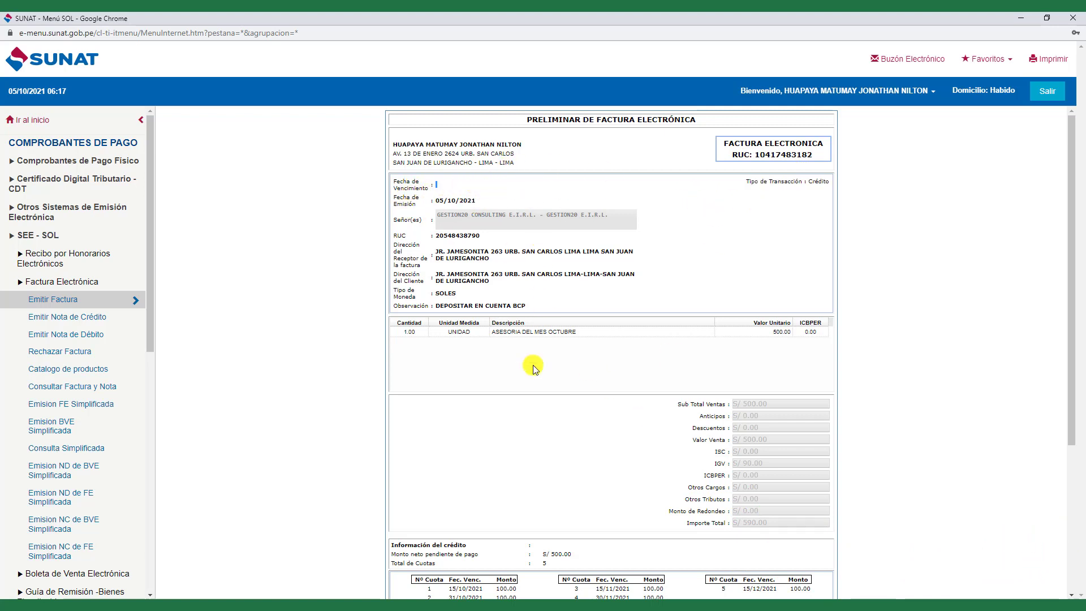
{"action": "scroll", "coordinate": [535, 368], "scroll_direction": "down", "scroll_amount": 4}
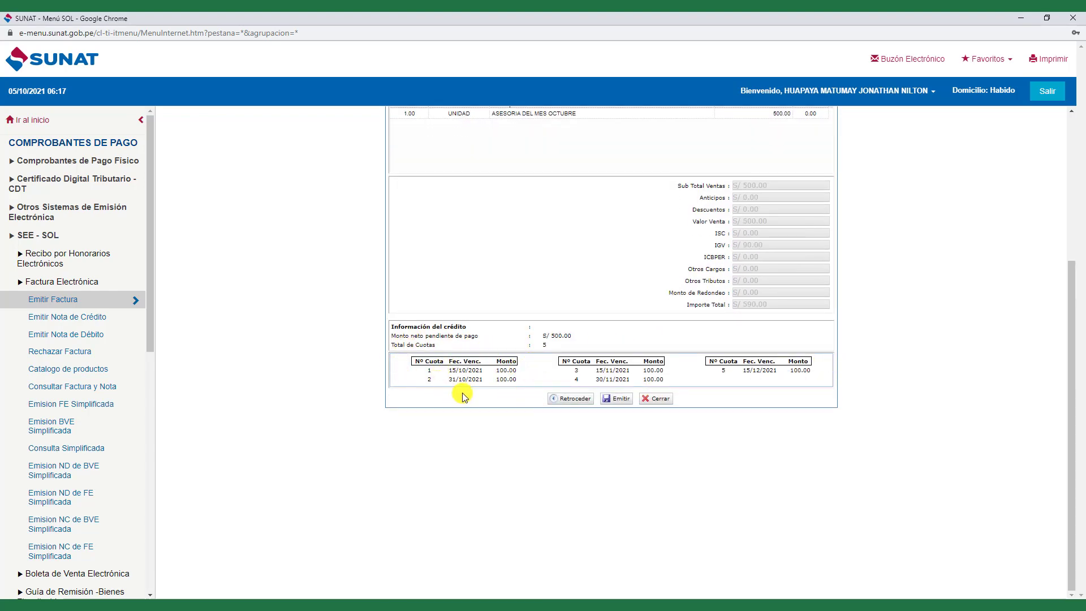
{"action": "scroll", "coordinate": [463, 397], "scroll_direction": "up", "scroll_amount": 4}
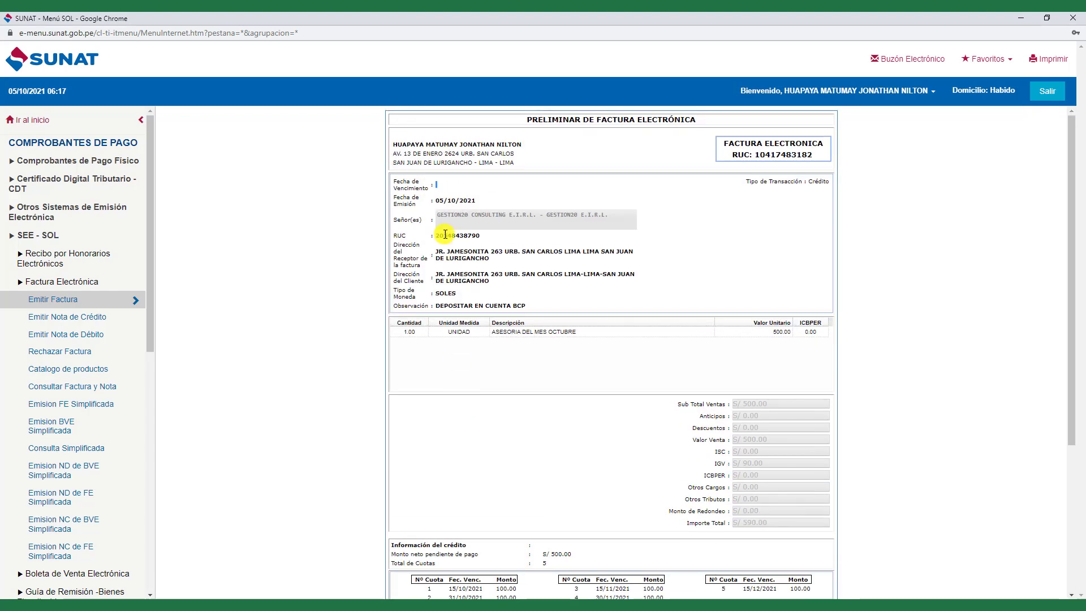
{"action": "left_click", "coordinate": [441, 183]}
{"action": "scroll", "coordinate": [446, 287], "scroll_direction": "down", "scroll_amount": 2}
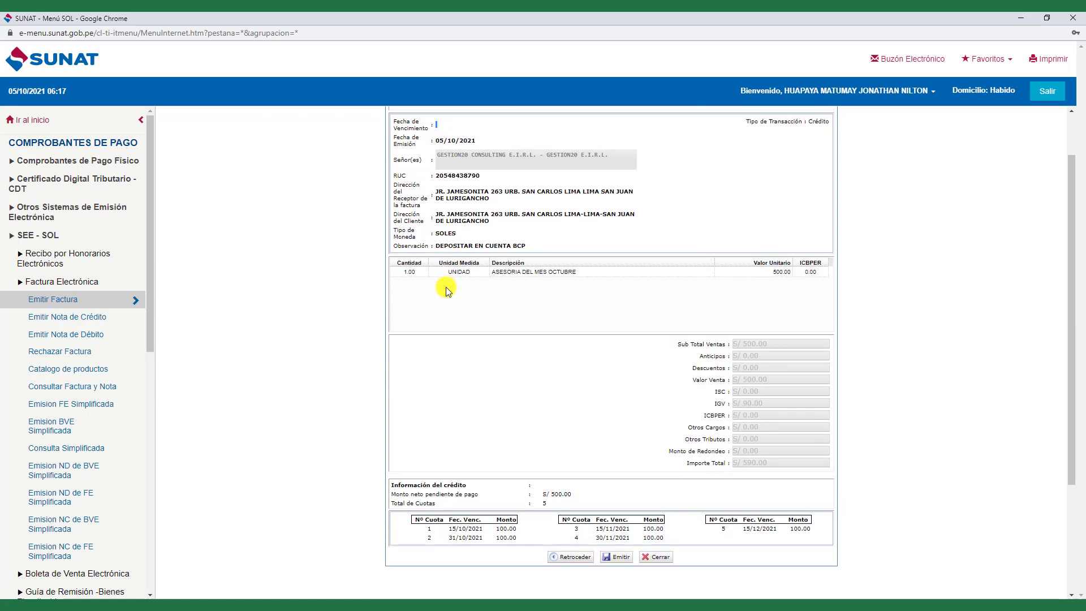
{"action": "scroll", "coordinate": [446, 286], "scroll_direction": "down", "scroll_amount": 2}
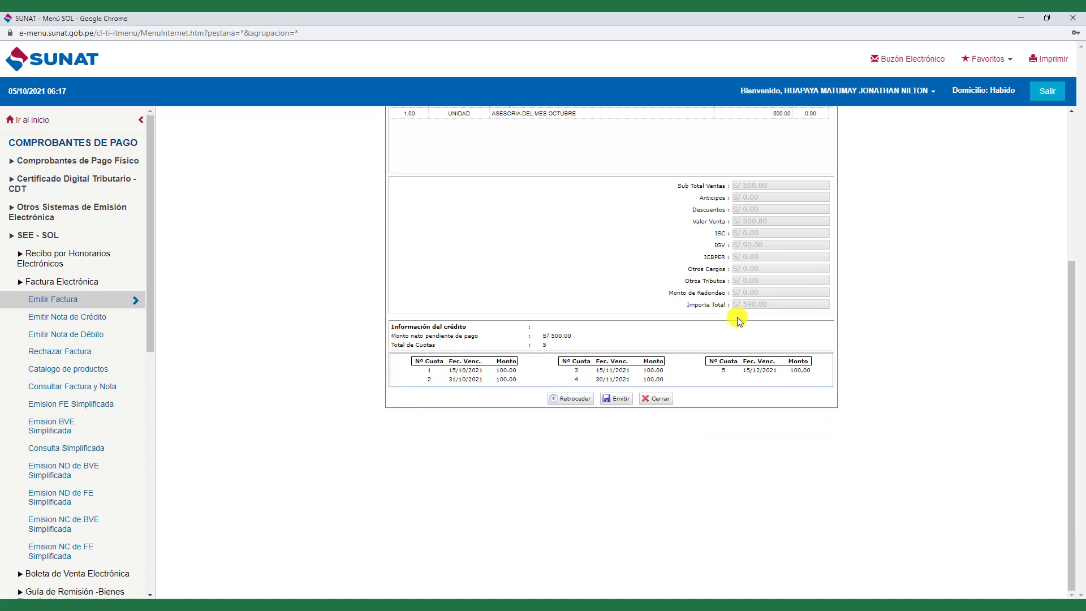
{"action": "scroll", "coordinate": [682, 337], "scroll_direction": "up", "scroll_amount": 2}
{"action": "scroll", "coordinate": [682, 336], "scroll_direction": "up", "scroll_amount": 2}
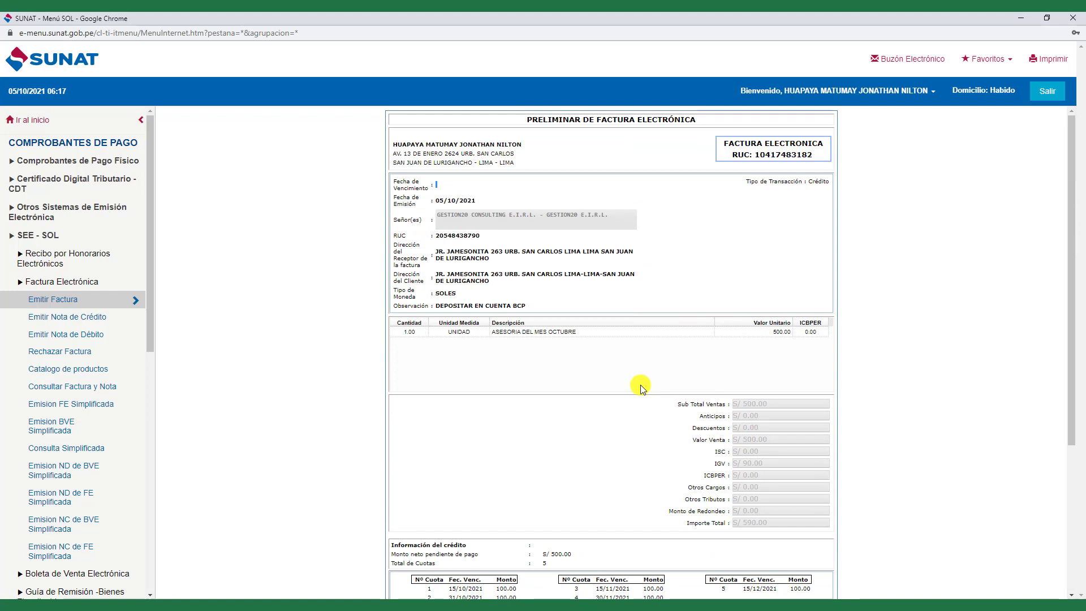
{"action": "scroll", "coordinate": [640, 385], "scroll_direction": "down", "scroll_amount": 1}
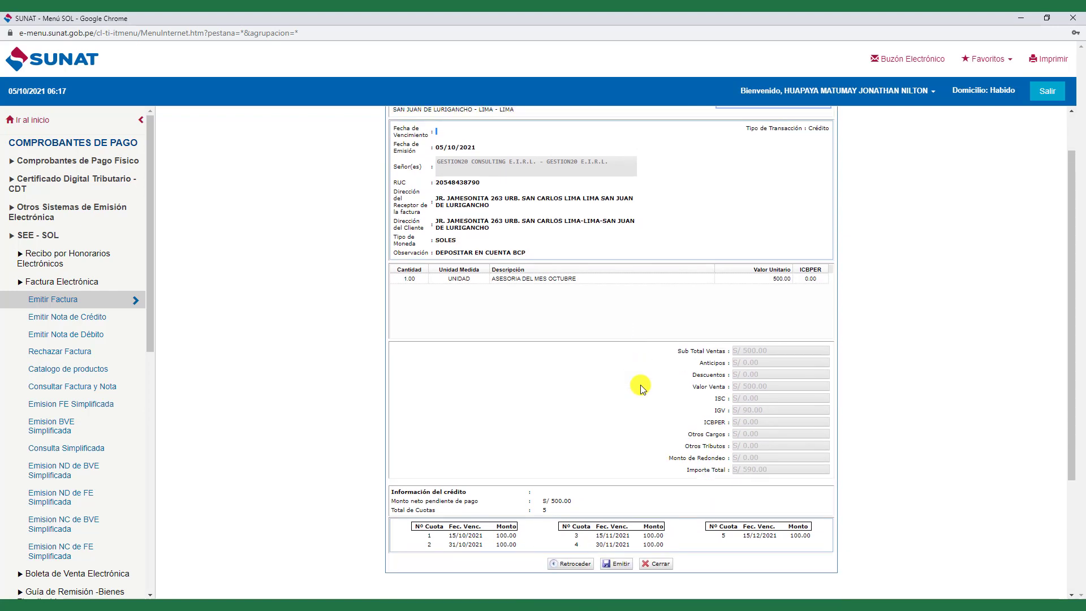
{"action": "scroll", "coordinate": [640, 385], "scroll_direction": "up", "scroll_amount": 1}
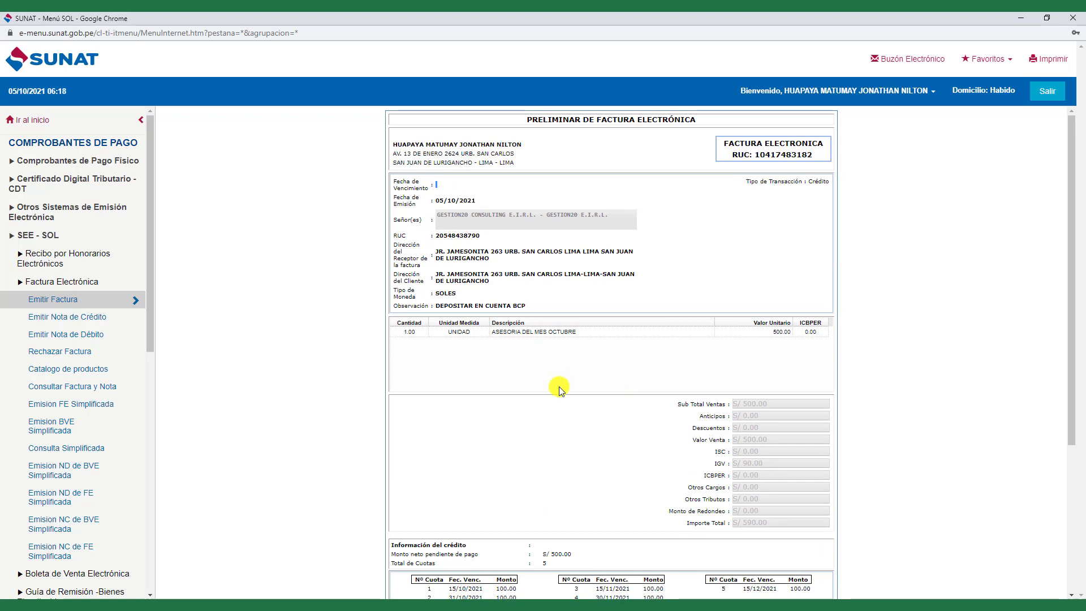
{"action": "scroll", "coordinate": [596, 461], "scroll_direction": "down", "scroll_amount": 4}
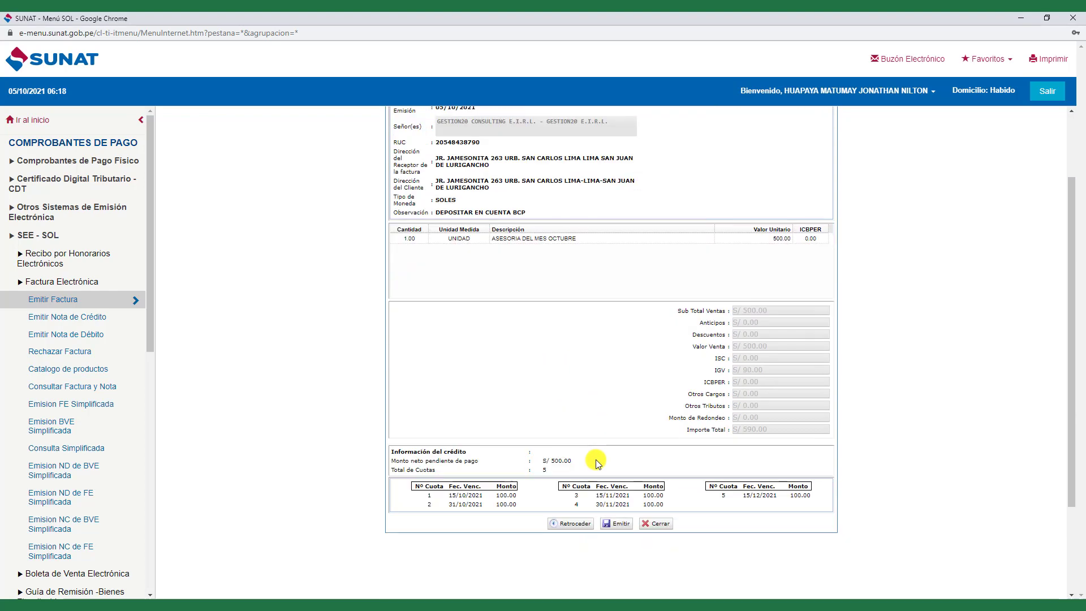